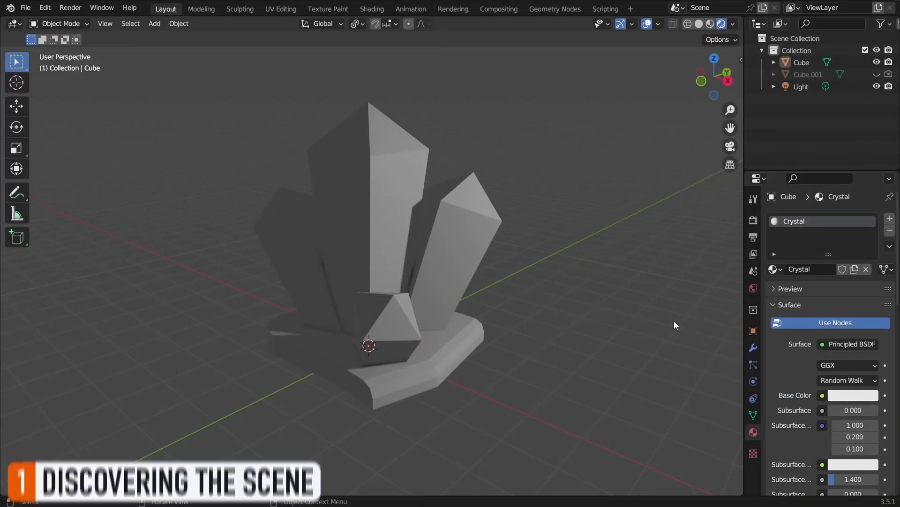
- Hide the gizmos and the toolbar in the rendered 3D viewport
middle_click_drag(641, 304, 607, 313)
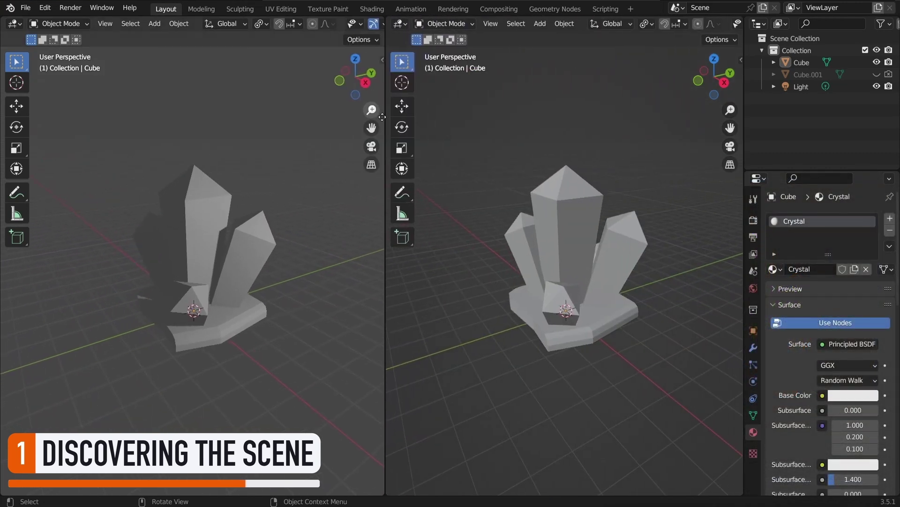
scroll(359, 51, "up", 3)
left_click(373, 24)
key("t")
- Switch the solid-shaded viewport to a Shader Editor, widen it and hide its sidebar, with all nodes framed
left_click(400, 24)
left_click(413, 136)
left_click_drag(386, 176, 313, 183)
key("n")
middle_click_drag(324, 237, 408, 245)
key("Home")
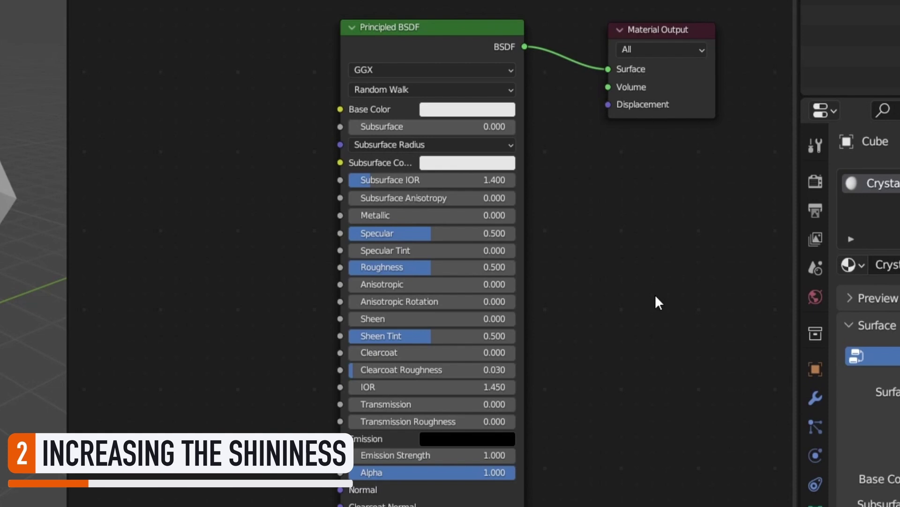
- Set the Principled BSDF's Specular to 1.000, Roughness to 0.000, Transmission to 0.695, Transmission Roughness to 0.585 and Alpha to 0.676
left_click_drag(394, 233, 528, 252)
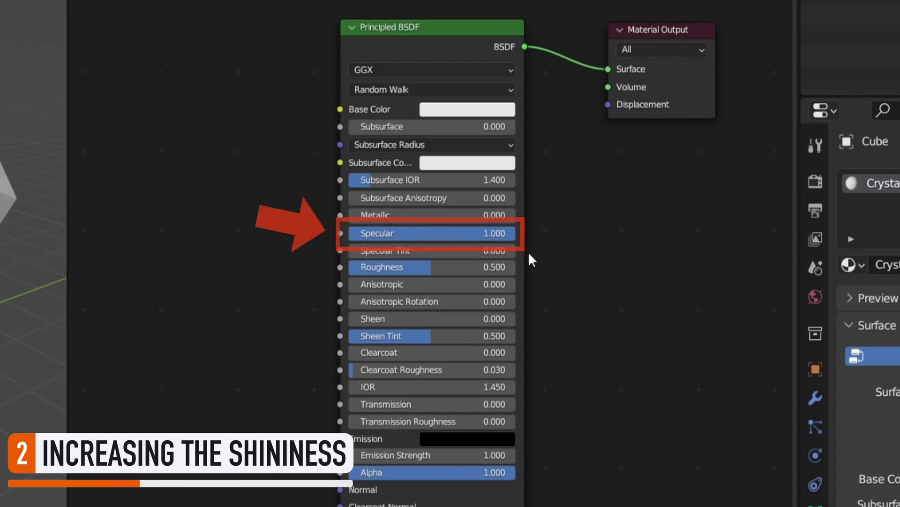
left_click_drag(469, 267, 394, 248)
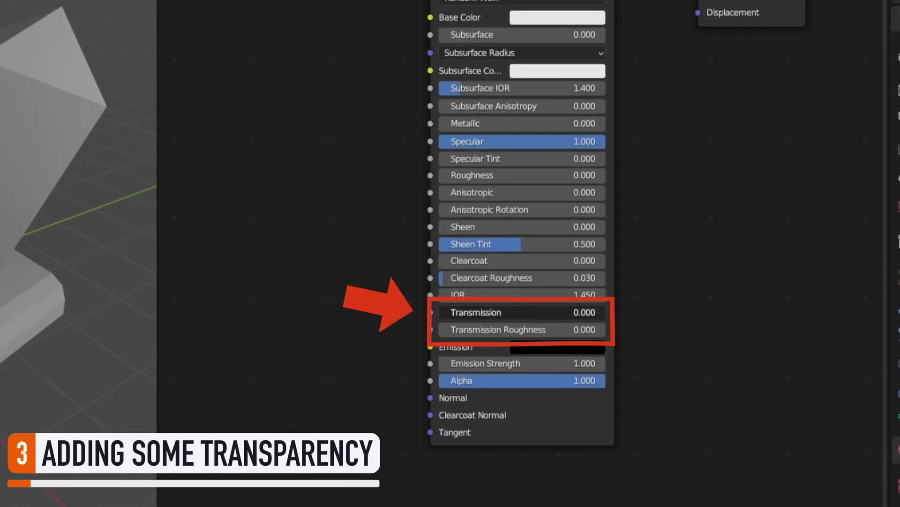
left_click_drag(465, 312, 536, 328)
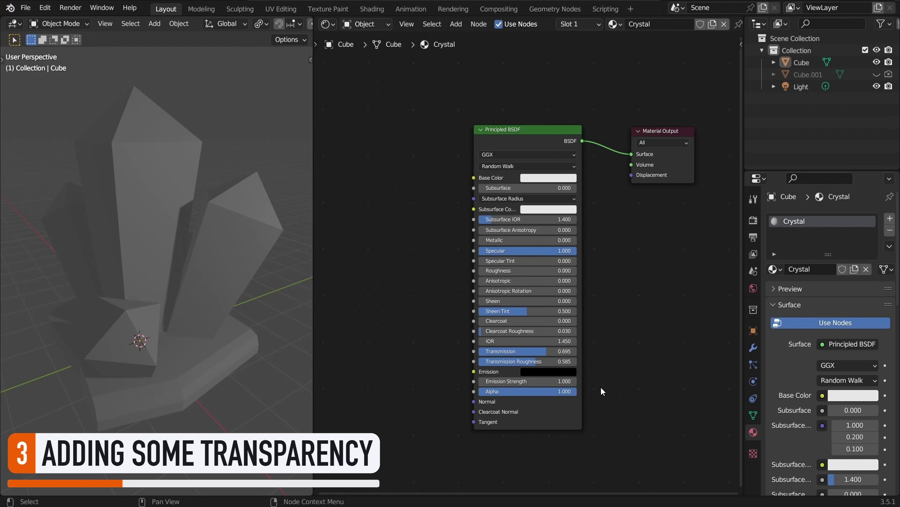
left_click_drag(567, 391, 545, 391)
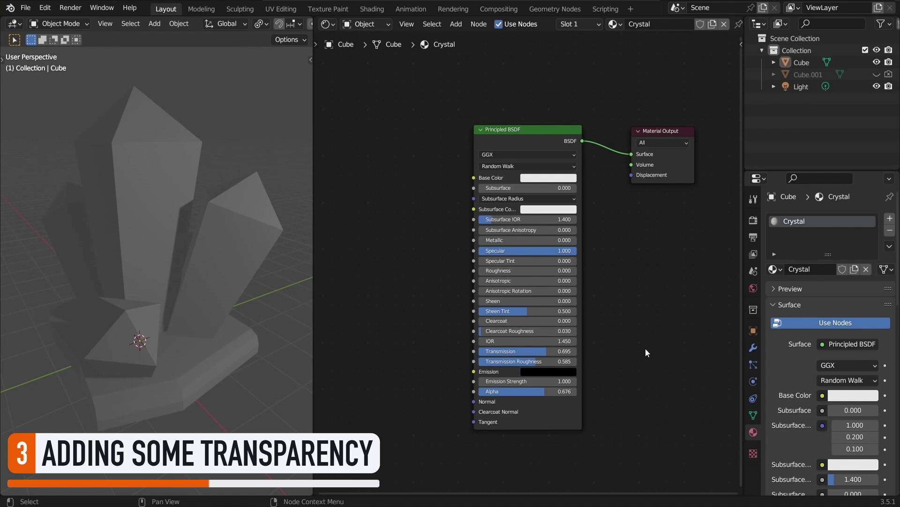
- Set the Crystal material's Blend Mode to Alpha Hashed
scroll(781, 345, "down", 10)
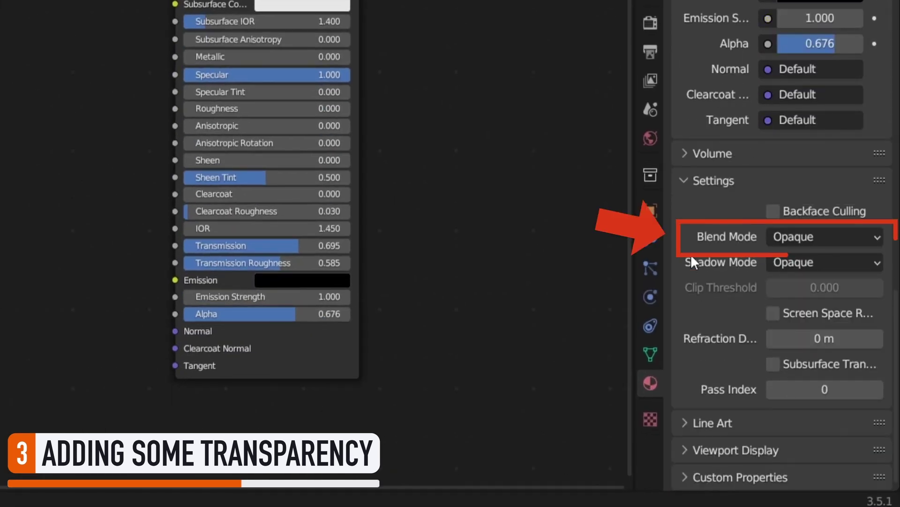
left_click(800, 236)
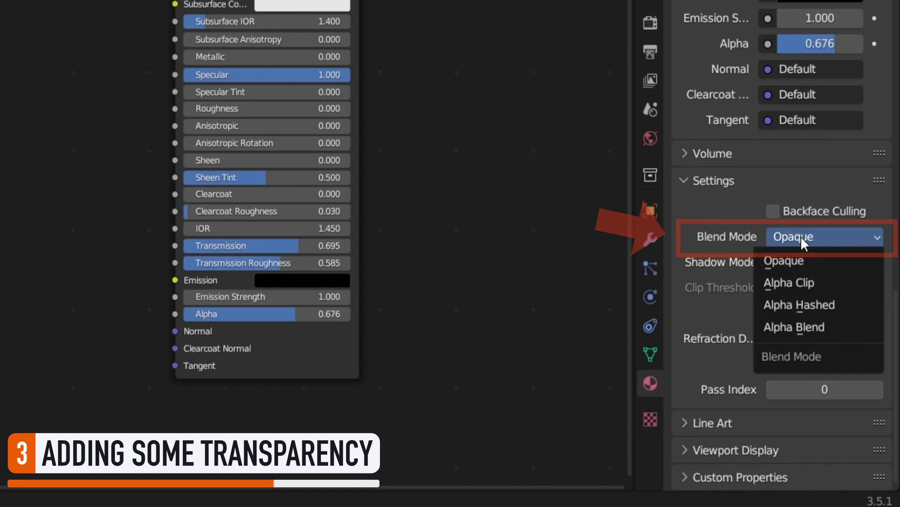
left_click(792, 304)
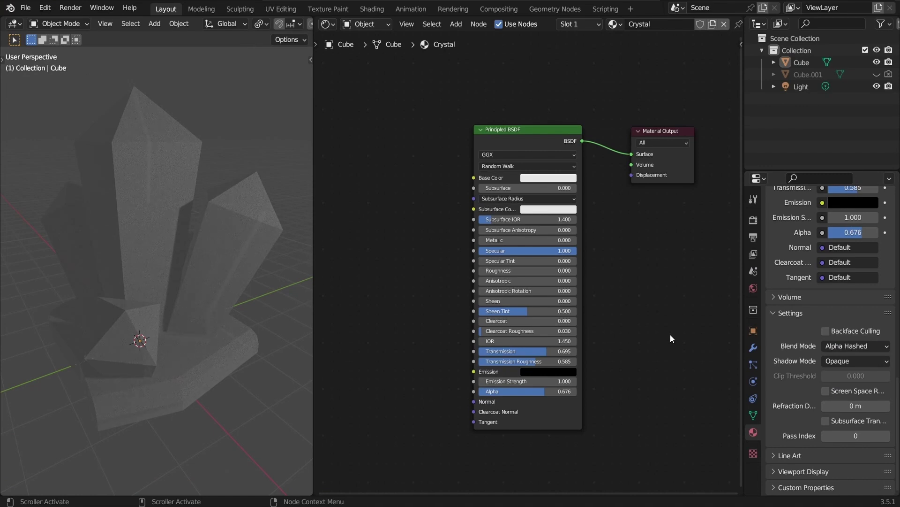
scroll(170, 286, "up", 1)
mouse_move(170, 285)
middle_mouse_down()
mouse_move(211, 276)
mouse_move(85, 290)
mouse_move(120, 304)
mouse_move(150, 279)
mouse_move(178, 280)
middle_mouse_up()
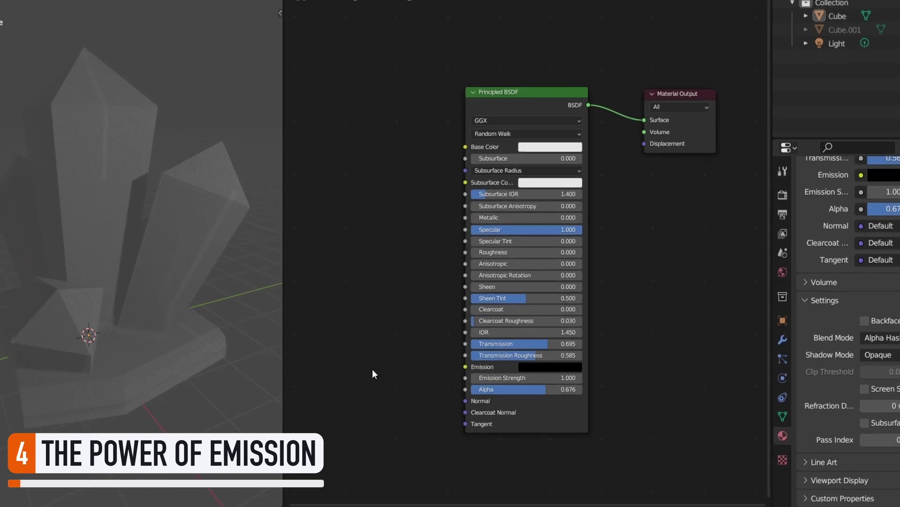
- Set the Principled BSDF's Emission color to a saturated orange
left_click(549, 371)
left_click_drag(641, 204, 642, 192)
left_click_drag(575, 177, 540, 225)
left_click_drag(642, 191, 641, 148)
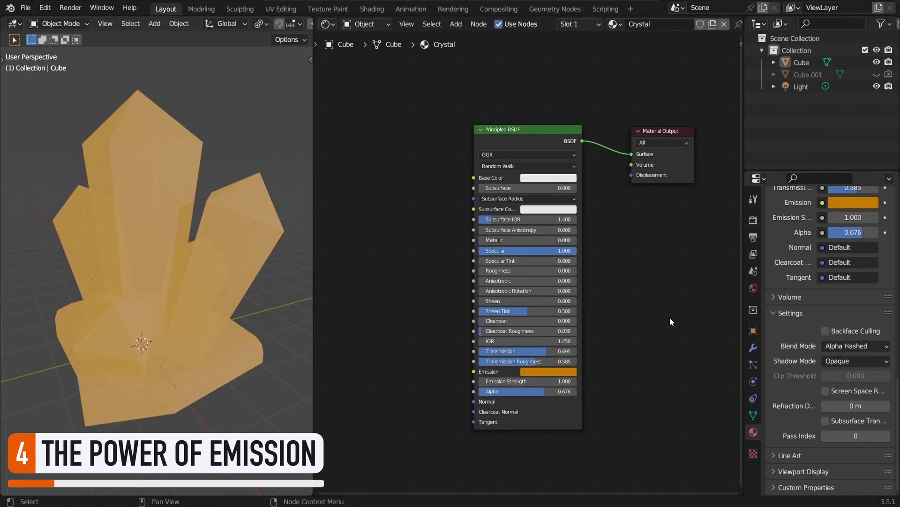
- Enable Bloom in the render settings and raise the crystal shader's Emission Strength to 4.400
left_click(753, 220)
left_click(781, 264)
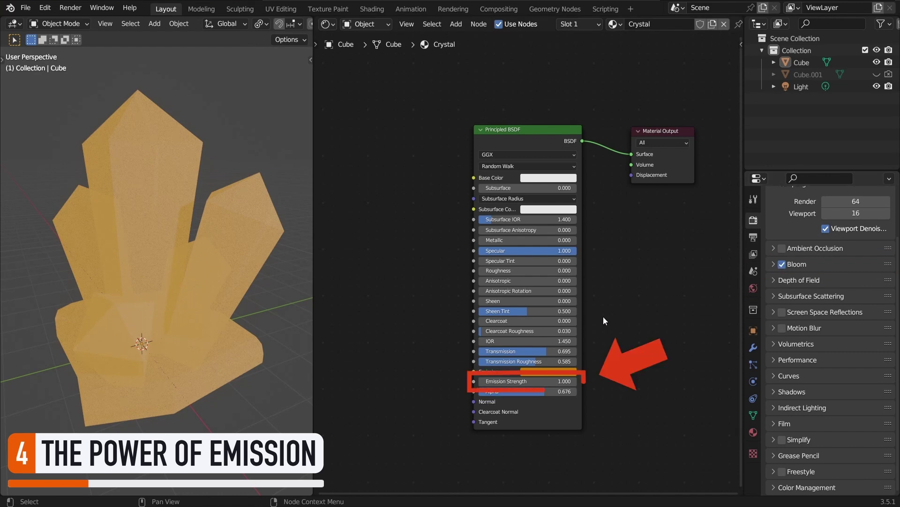
left_click_drag(546, 381, 585, 381)
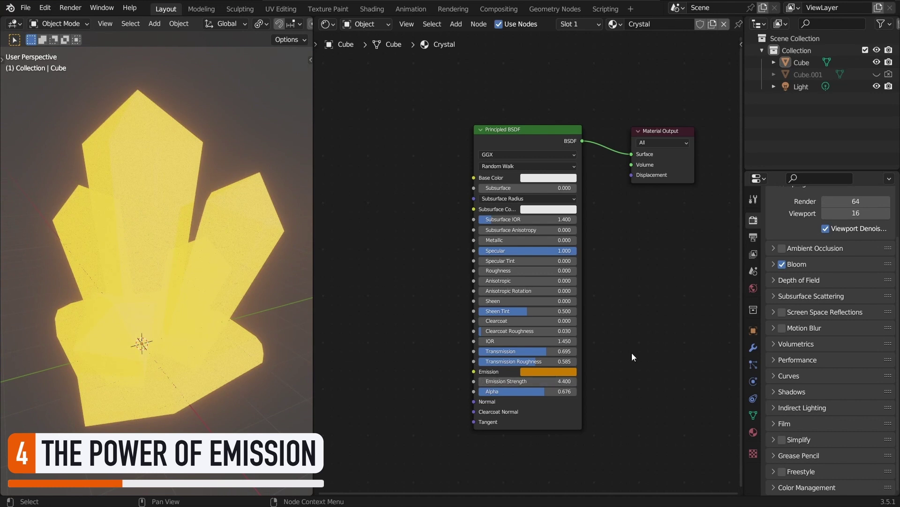
- Add a Value node beside the Principled BSDF and set its value to 2.000
scroll(409, 385, "up", 1)
middle_click_drag(409, 386, 540, 248)
key("shift+a")
type("s")
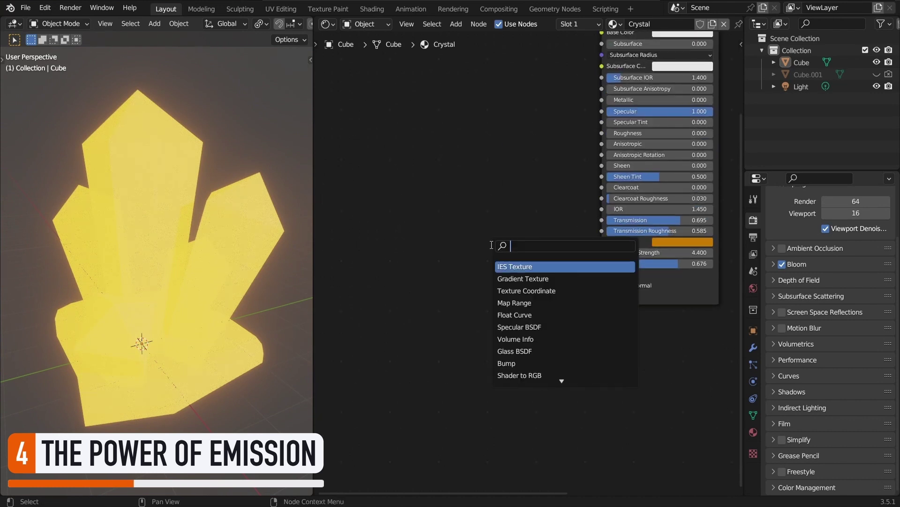
type("val")
key("Return")
double_click(483, 295)
type("2")
key("Return")
- Rename the Value node "Emission Strength", connect it to the shader's Emission Strength input and place it closer to the shader
key("F2")
type("Emission Strength")
key("Return")
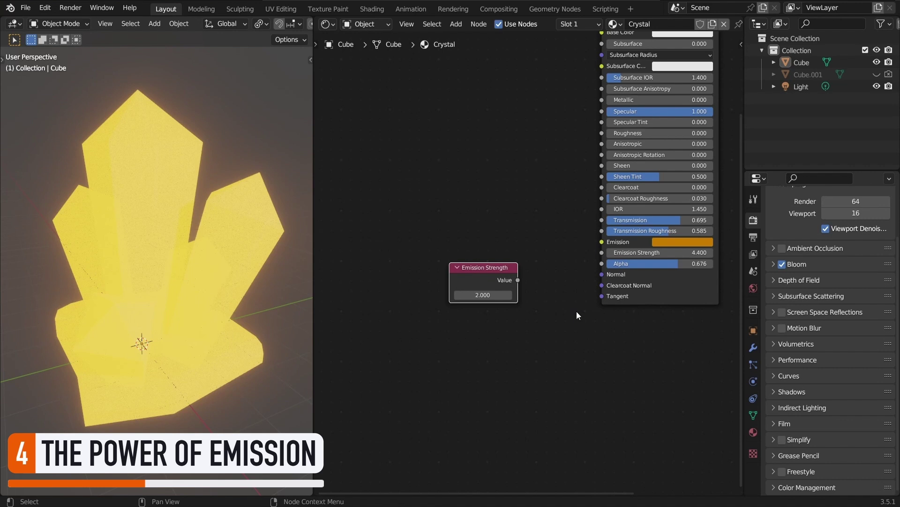
left_click_drag(518, 280, 602, 252)
left_click_drag(483, 268, 533, 271)
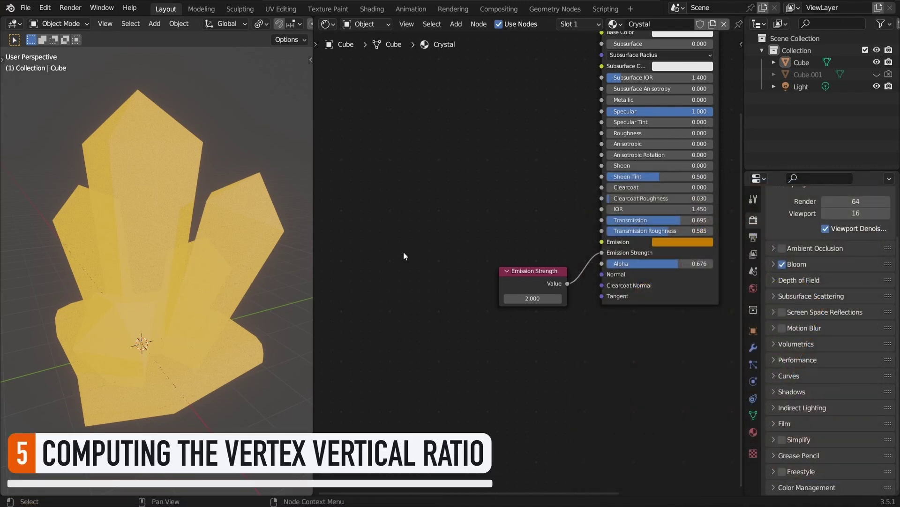
- Add a Geometry node in the empty space before the Emission Strength node
middle_click_drag(404, 252, 491, 258)
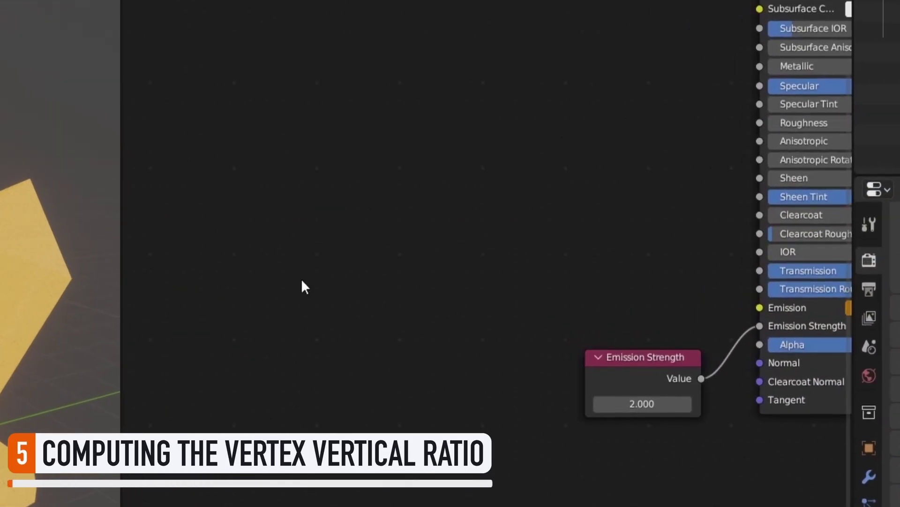
key("shift+a")
left_click(266, 194)
type("geom")
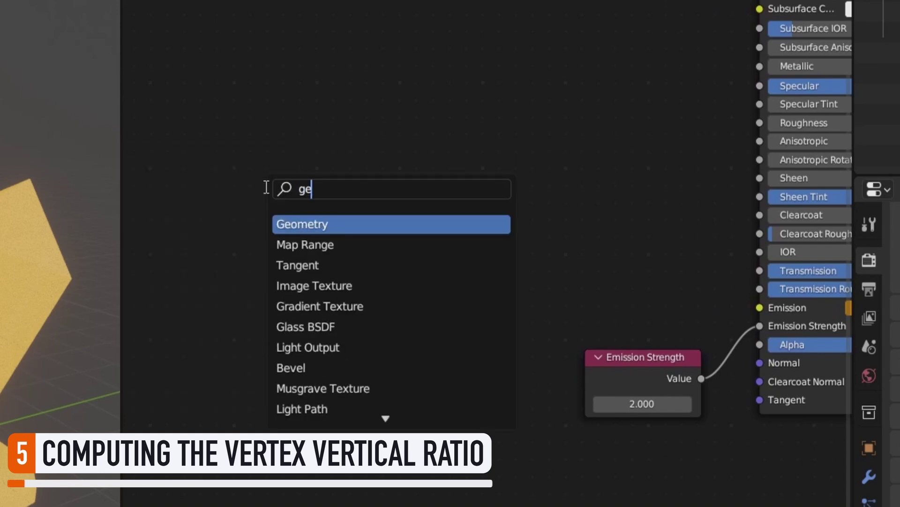
left_click(333, 227)
left_click(241, 246)
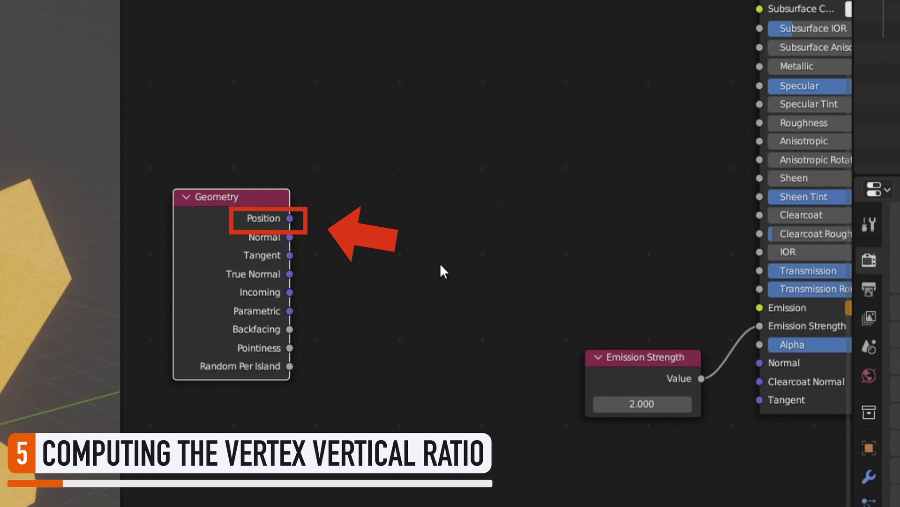
- Add a Separate XYZ node fed by the Geometry node's Position output
left_click_drag(289, 218, 441, 266)
type("separa")
left_click(422, 310)
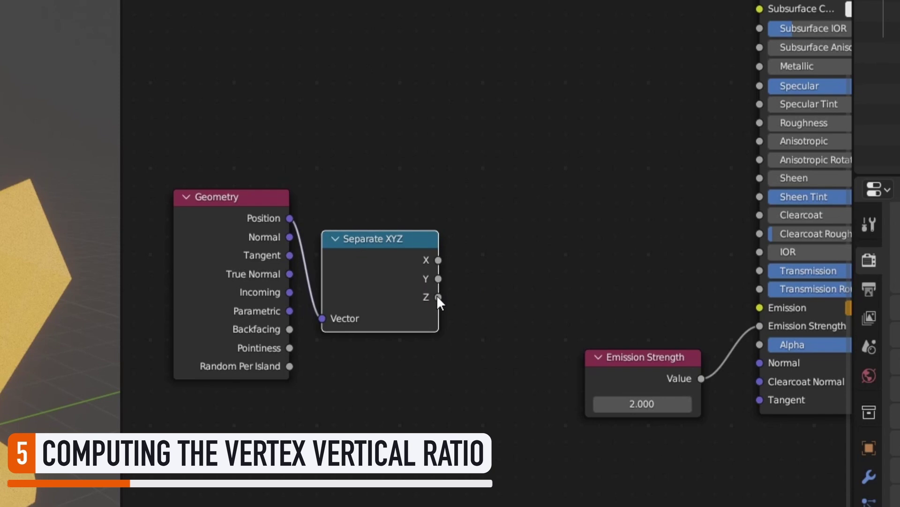
- Add a ColorRamp node fed by the Separate XYZ node's Z output and place it above the Emission Strength node
left_click_drag(438, 296, 474, 268)
type("colorr")
key("Return")
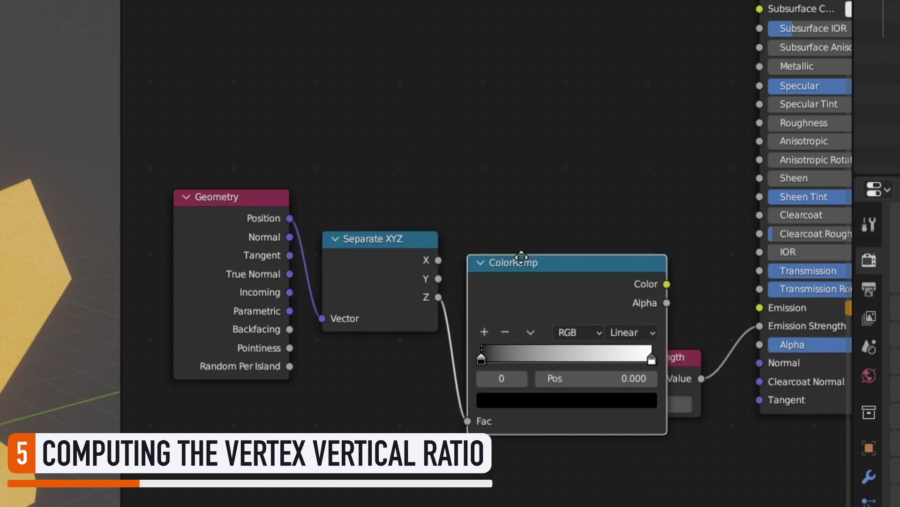
left_click(521, 152)
middle_click_drag(697, 244, 605, 245)
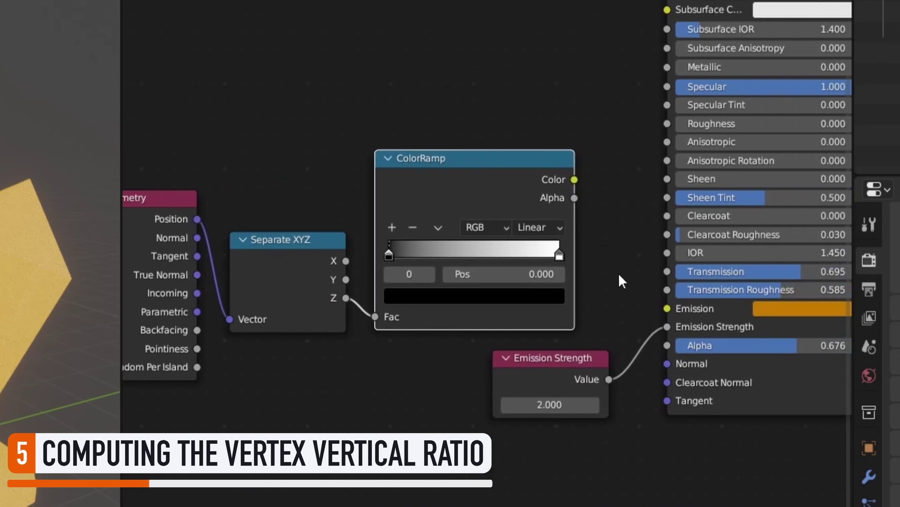
- Set the ColorRamp's first stop to a dark red with hue 0.008, saturation 0.986 and value 0.208
left_click(492, 293)
left_click_drag(527, 173, 526, 134)
left_click_drag(453, 150, 443, 170)
left_click_drag(527, 130, 527, 114)
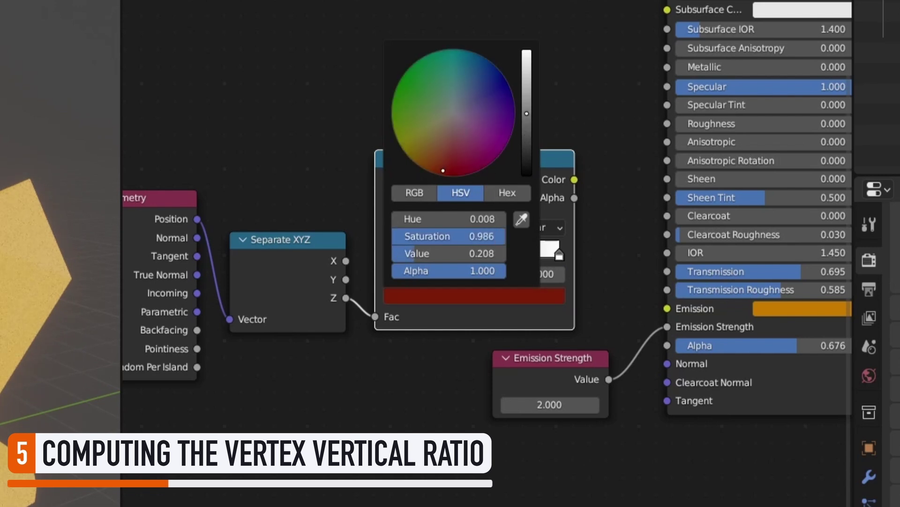
- Set the ColorRamp's last stop to orange and connect its Color output to the shader's Emission input
left_click(558, 253)
left_click(516, 296)
left_click_drag(453, 113, 421, 159)
left_click_drag(563, 254, 573, 248)
left_click_drag(575, 180, 666, 309)
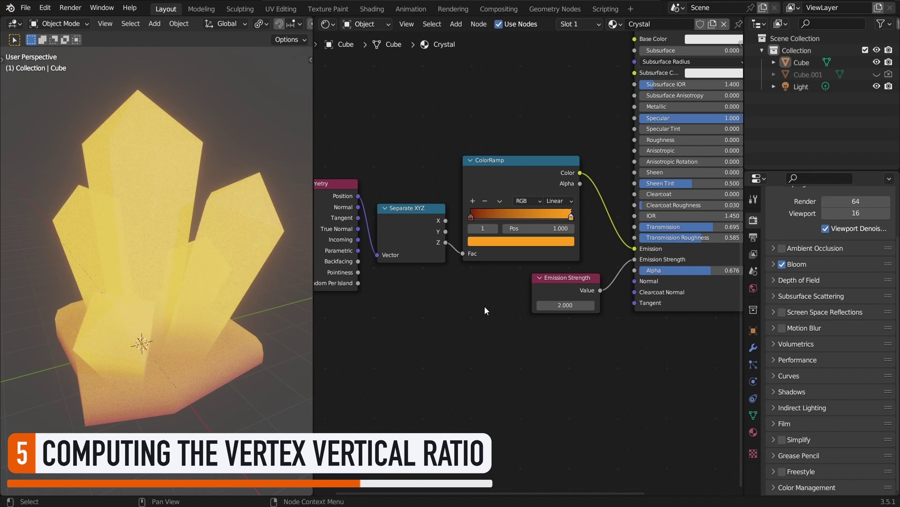
- Move the ColorRamp's dark red stop to position 0.542 and inspect the gradient on the crystal from a lower angle
left_click_drag(472, 217, 530, 221)
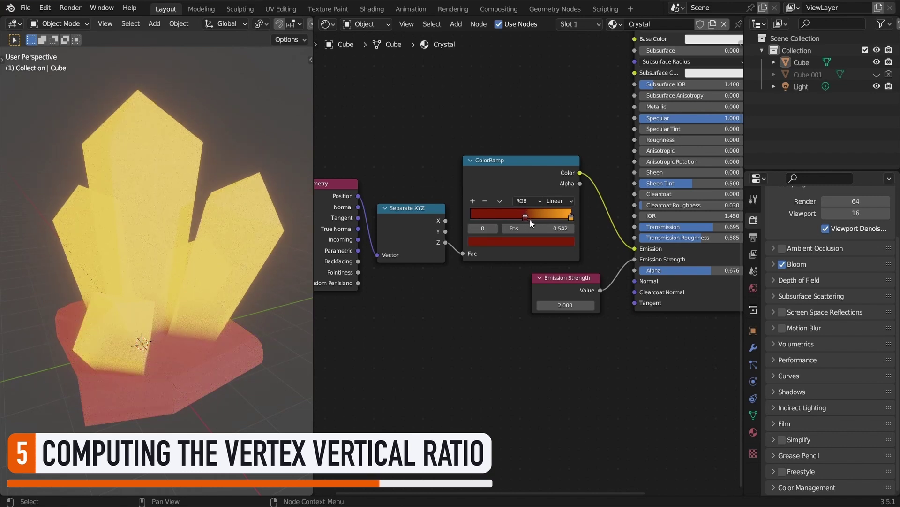
middle_click_drag(289, 260, 180, 317)
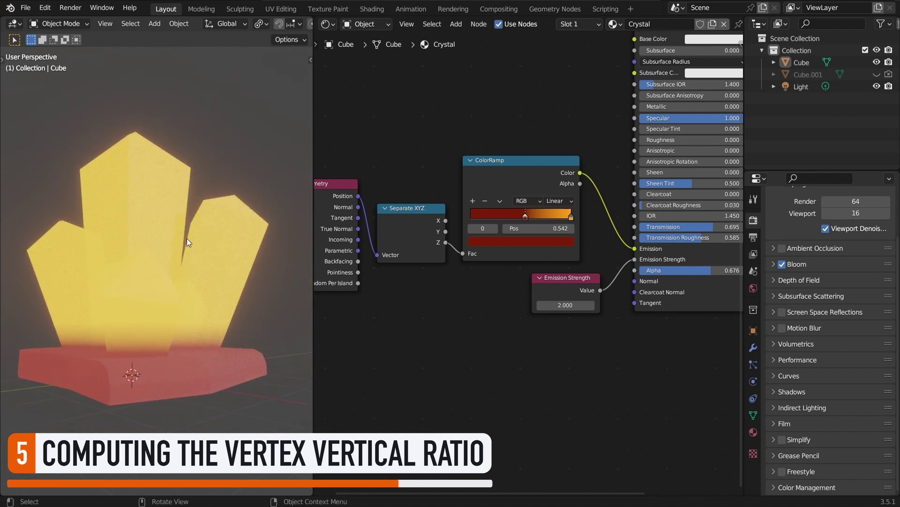
middle_click_drag(225, 282, 212, 311)
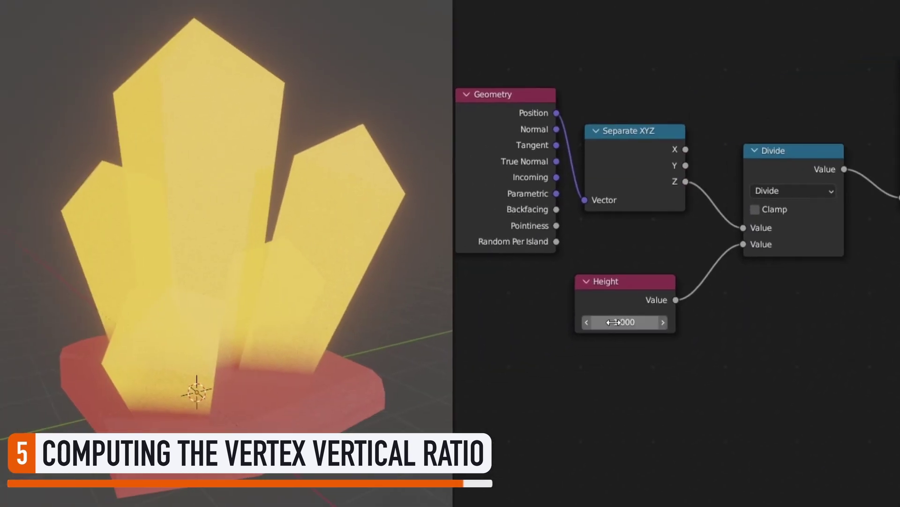
- Look up the crystal's Z dimension and set the Height node's value to 5.520
left_click_drag(294, 411, 334, 411)
left_click(328, 183)
key("n")
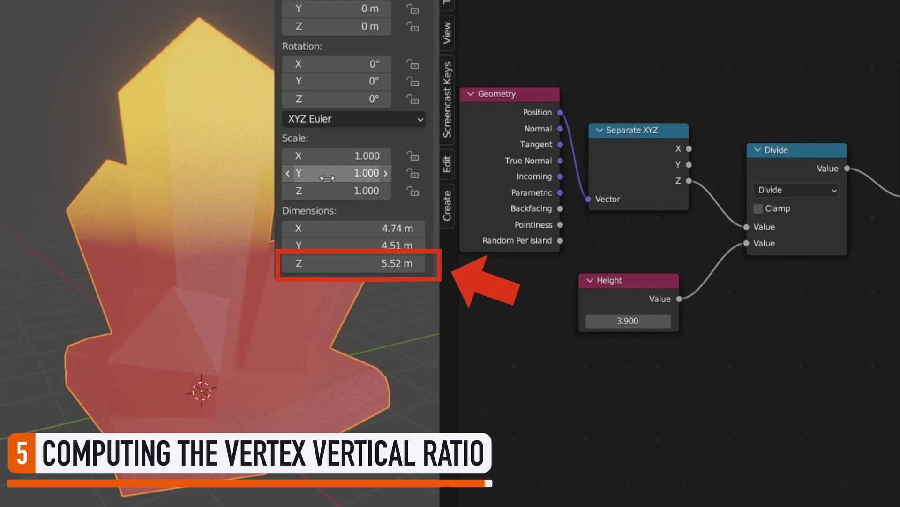
key("n")
double_click(640, 321)
type("5.52")
key("Return")
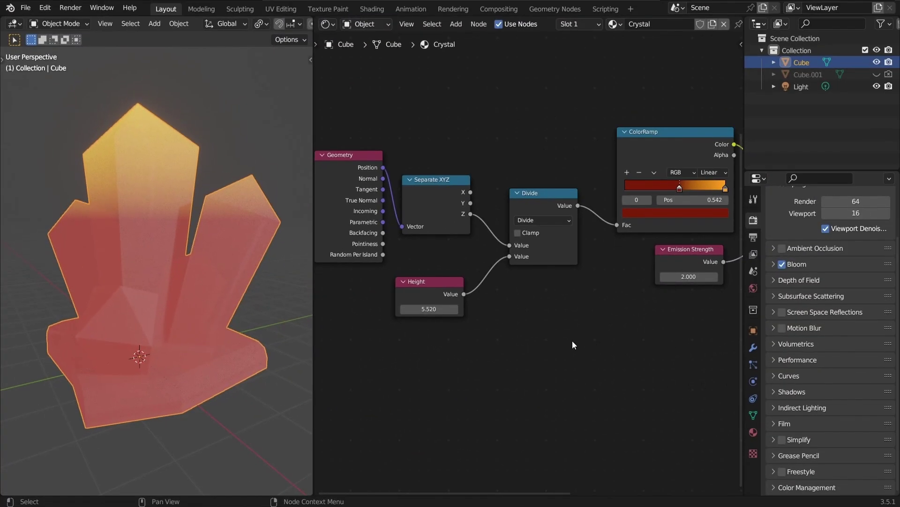
- Move the ColorRamp's red stop to position 0.124 with a darker red, and set the Emission Strength node to 4.000
middle_click_drag(885, 341, 668, 384)
left_click_drag(530, 218, 463, 224)
left_click(503, 242)
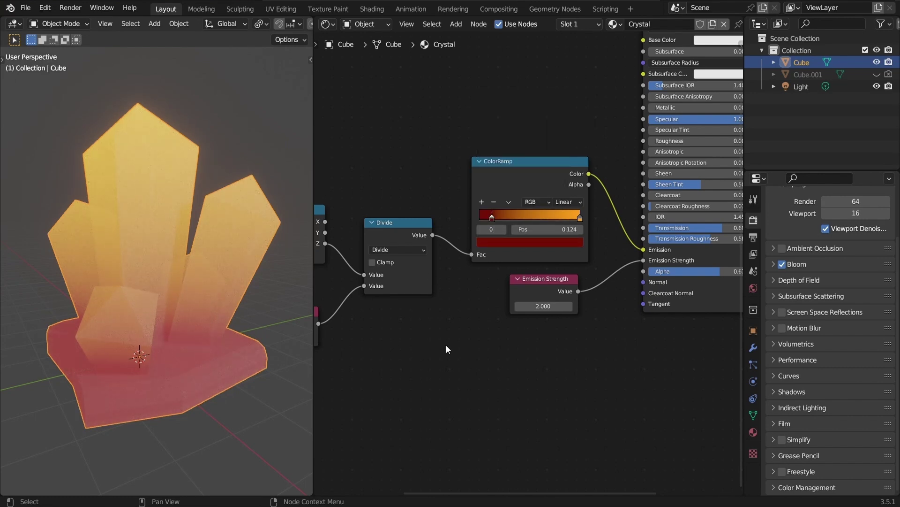
left_click_drag(544, 306, 637, 306)
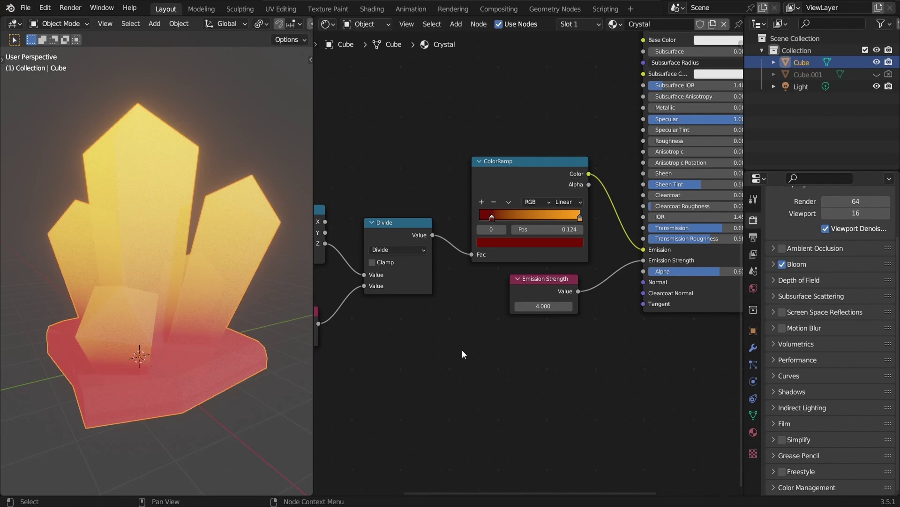
- Add a Noise Texture node above the Geometry node
middle_click_drag(458, 314, 582, 415, "ctrl")
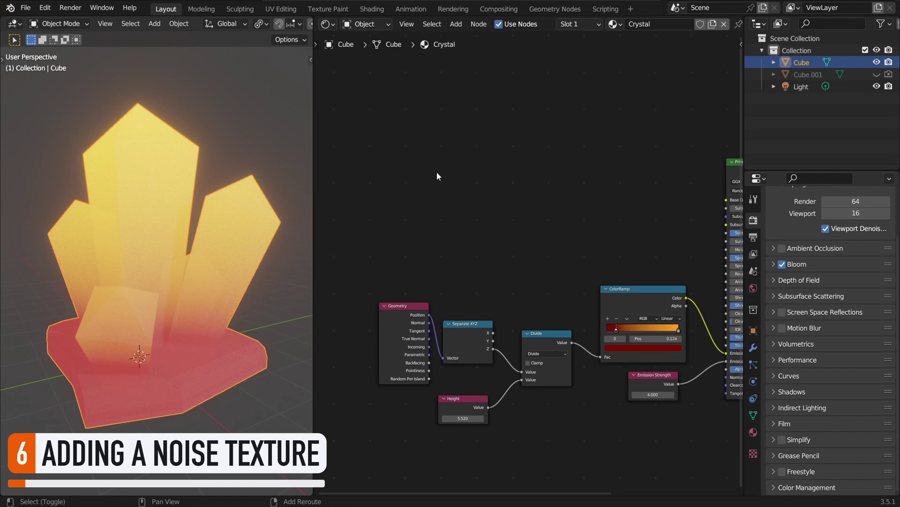
key("shift+a")
type("noise")
key("Return")
left_click(451, 217)
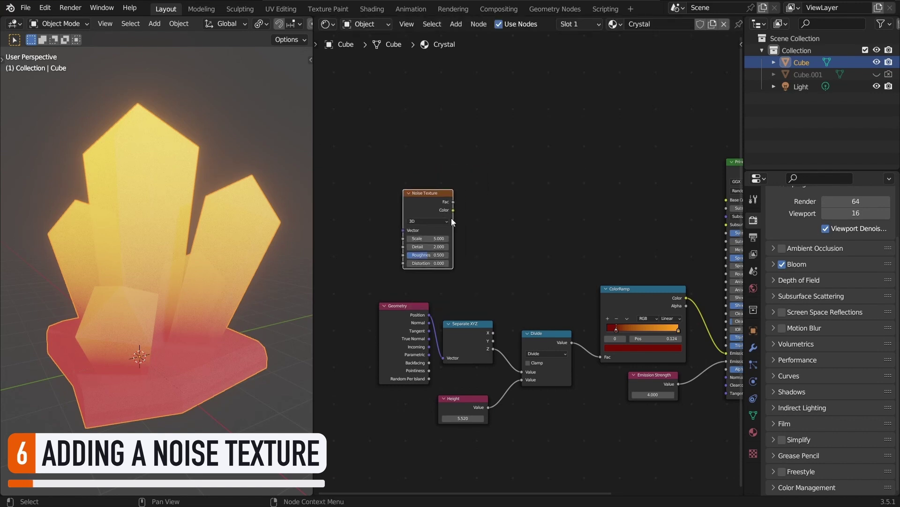
scroll(507, 234, "up", 1)
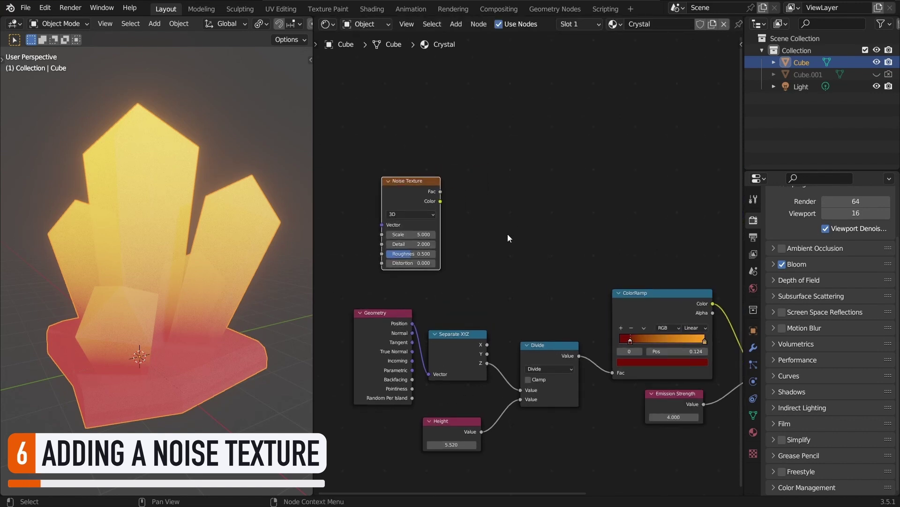
- Open the Preferences and search for "node"
left_click(45, 8)
left_click(95, 176)
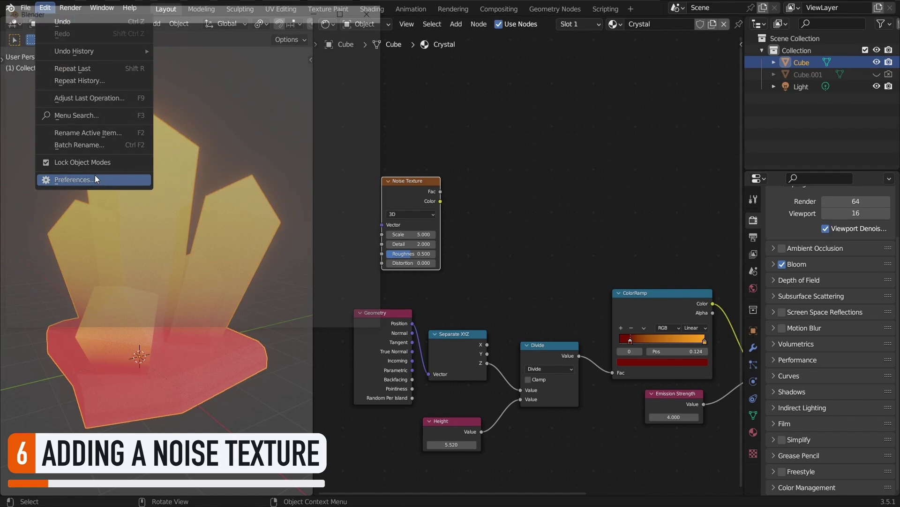
left_click(315, 48)
type("node")
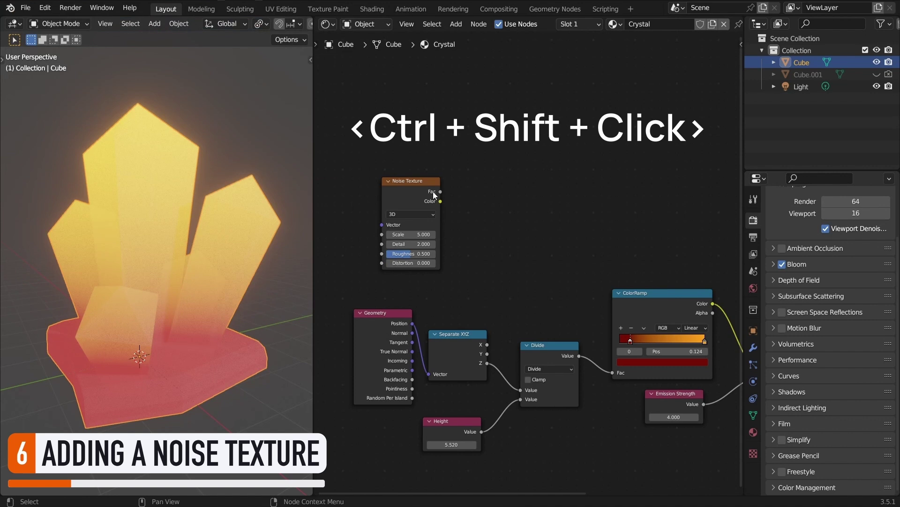
- Preview the Noise Texture's Fac output directly on the crystal surface
left_click(414, 184, "ctrl+shift")
scroll(539, 225, "down", 3)
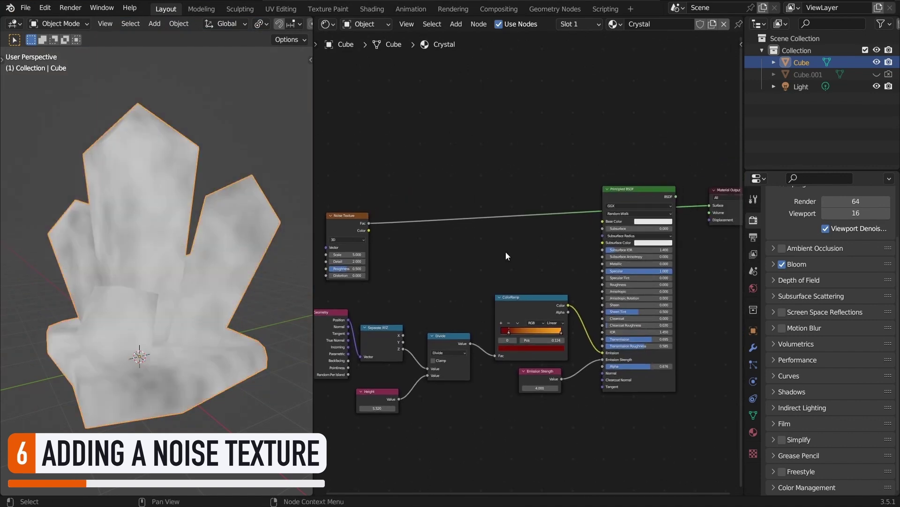
scroll(359, 231, "up", 2)
middle_click_drag(355, 230, 544, 219)
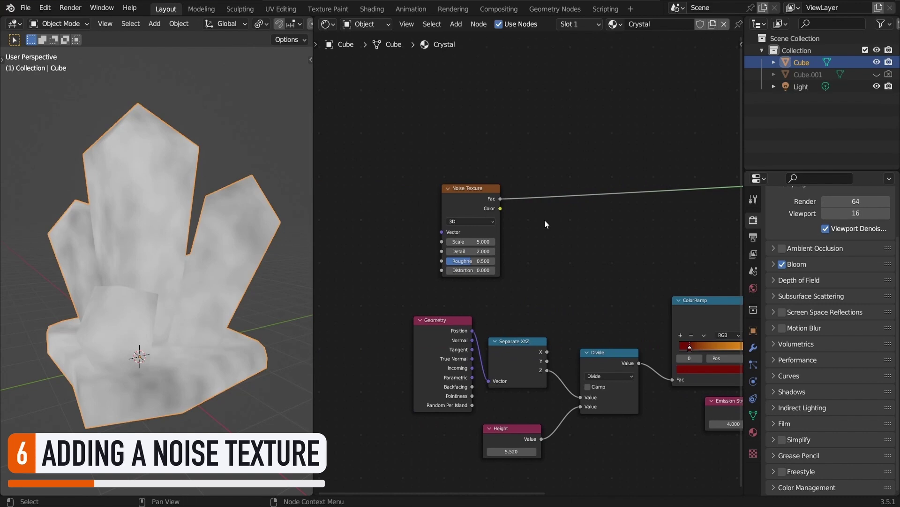
scroll(544, 220, "up", 2)
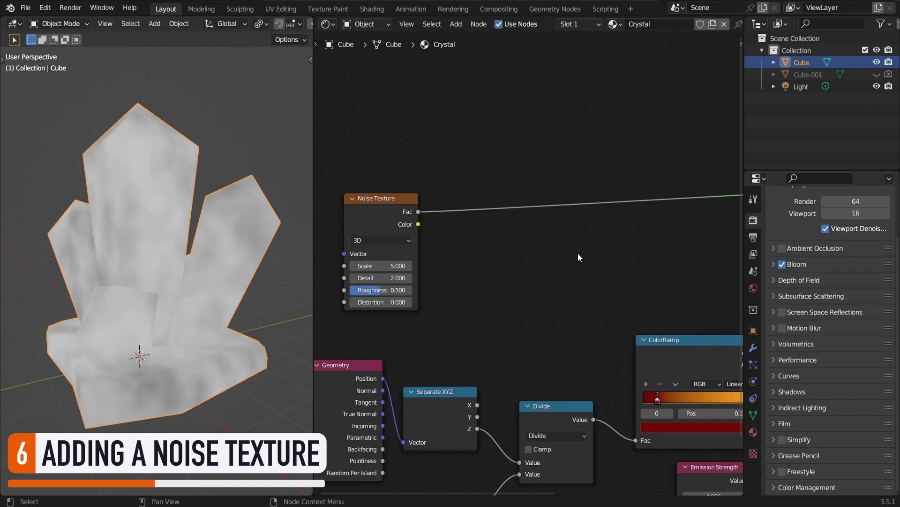
- Add a ColorRamp node on the link after the Noise Texture's Fac output
key("shift+a")
type("colorr")
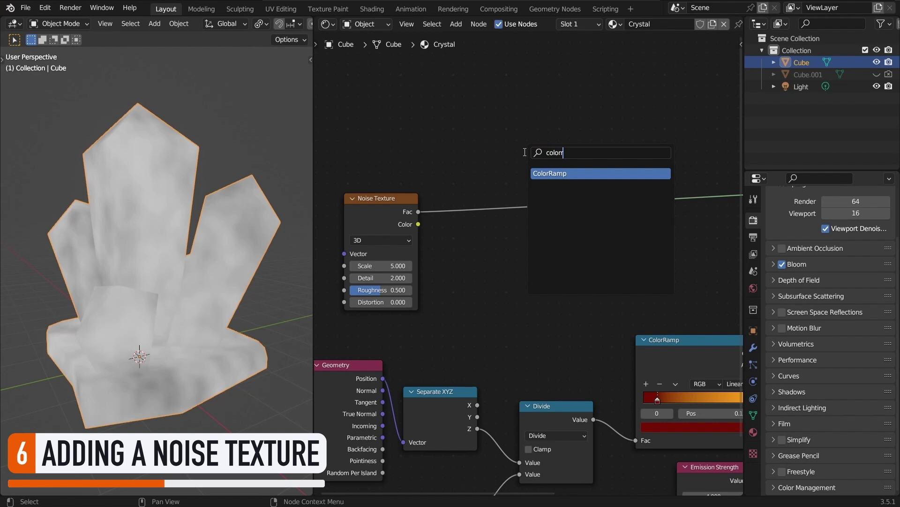
key("Return")
left_click(584, 246)
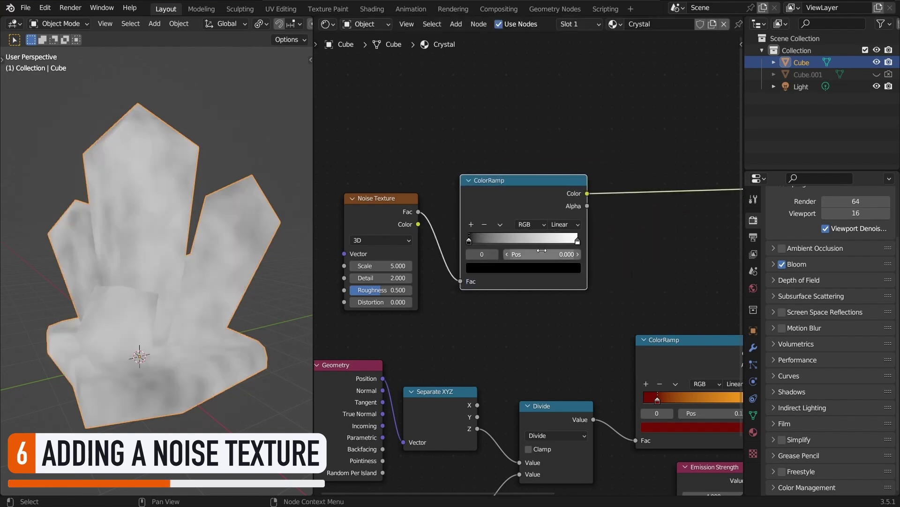
- Set the noise ColorRamp's stops to positions 0.375 and 0.629, and lighten the black stop to dark grey
left_click_drag(484, 241, 510, 240)
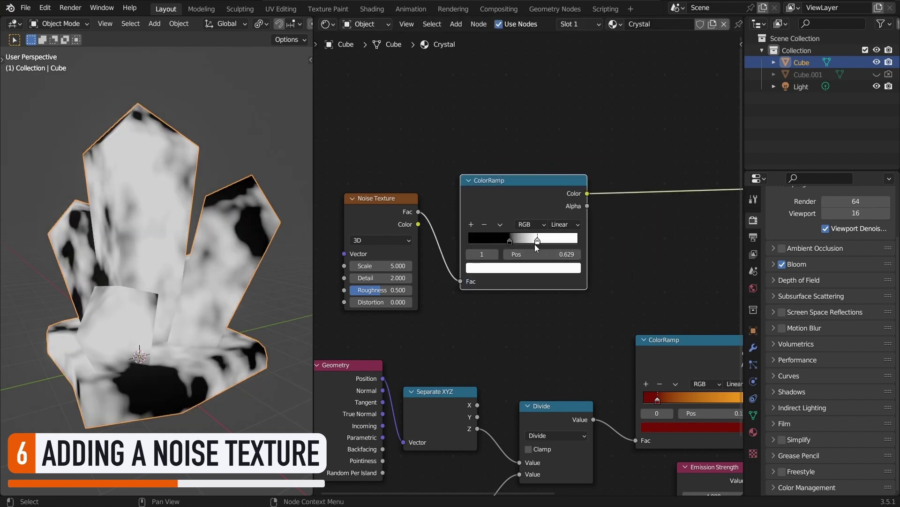
left_click(509, 241)
left_click(518, 267)
left_click_drag(508, 239, 512, 239)
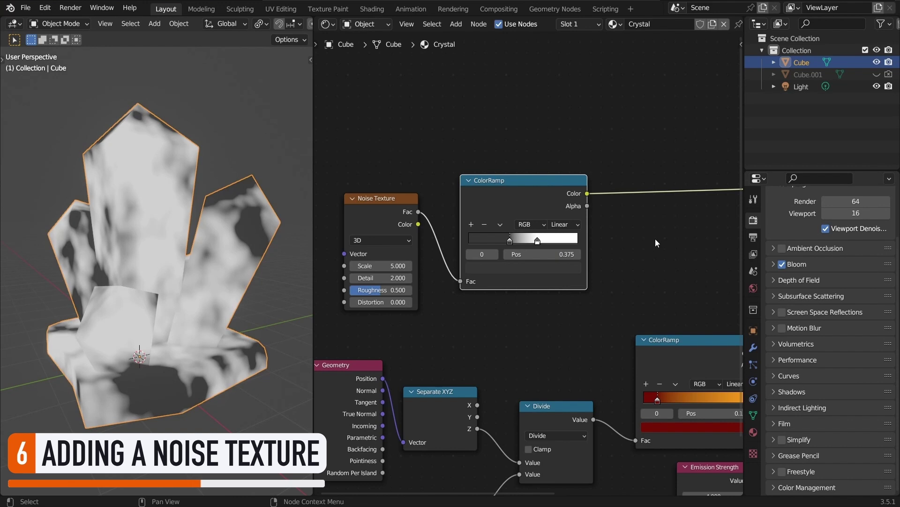
- Set the Noise Texture's Scale to 1.100, Detail to 15.000 and Roughness to 0.767
left_click_drag(392, 265, 358, 266)
left_click_drag(413, 278, 450, 278)
left_click_drag(381, 290, 398, 289)
left_click(408, 266)
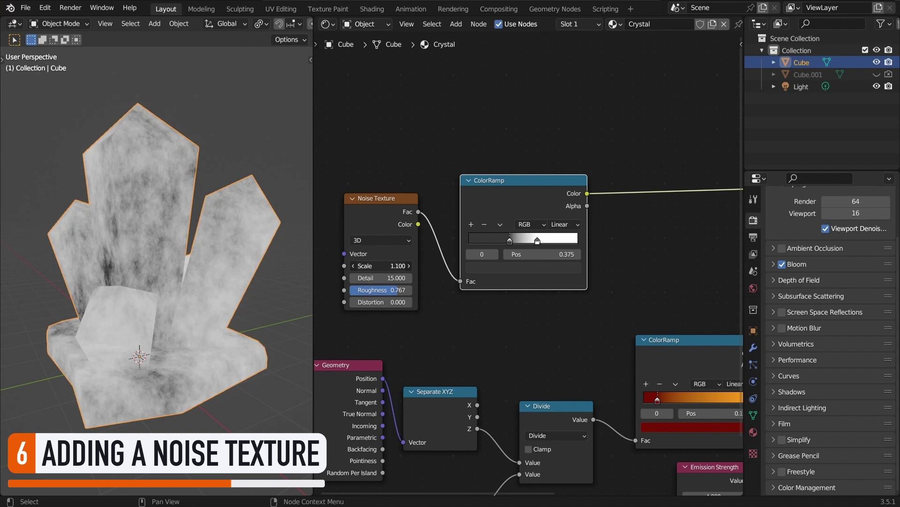
middle_click_drag(244, 351, 278, 325)
- Spread the nodes apart to make room between the two ColorRamps and the Principled BSDF
scroll(617, 328, "down", 3)
middle_click_drag(556, 322, 493, 272)
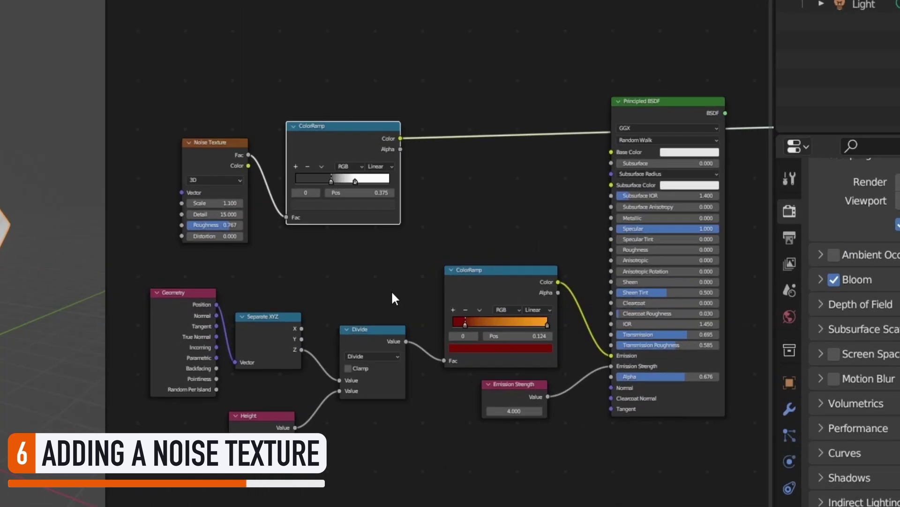
middle_click_drag(535, 245, 594, 253)
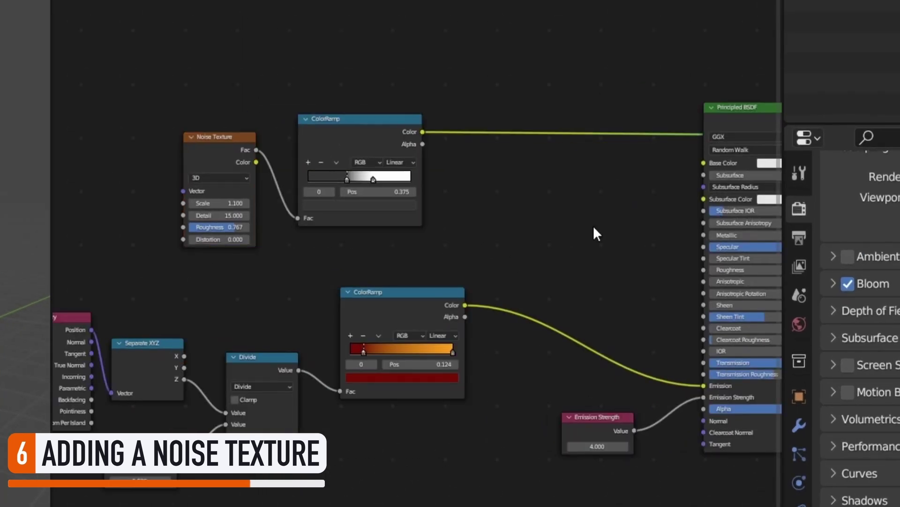
middle_click_drag(556, 206, 511, 216)
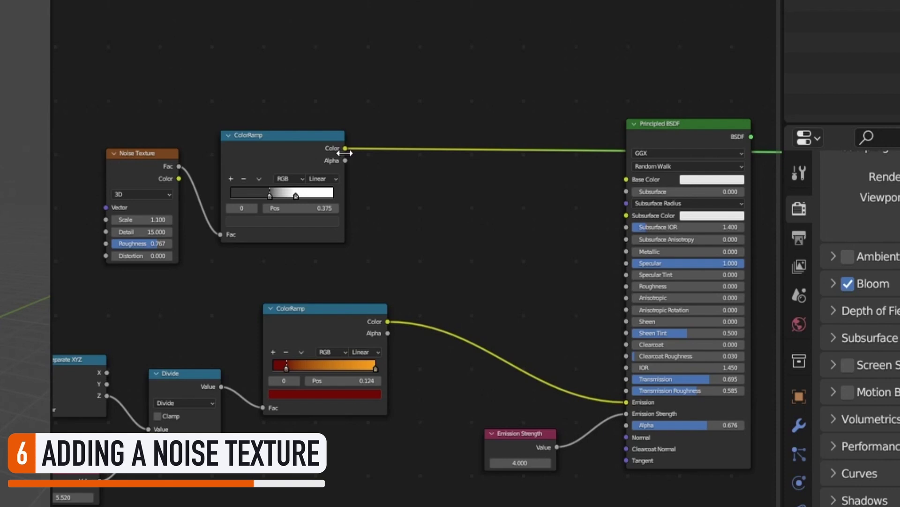
- Add a Vector Math Multiply node fed by the noise ColorRamp's Color output
left_click_drag(382, 205, 448, 221)
type("mul")
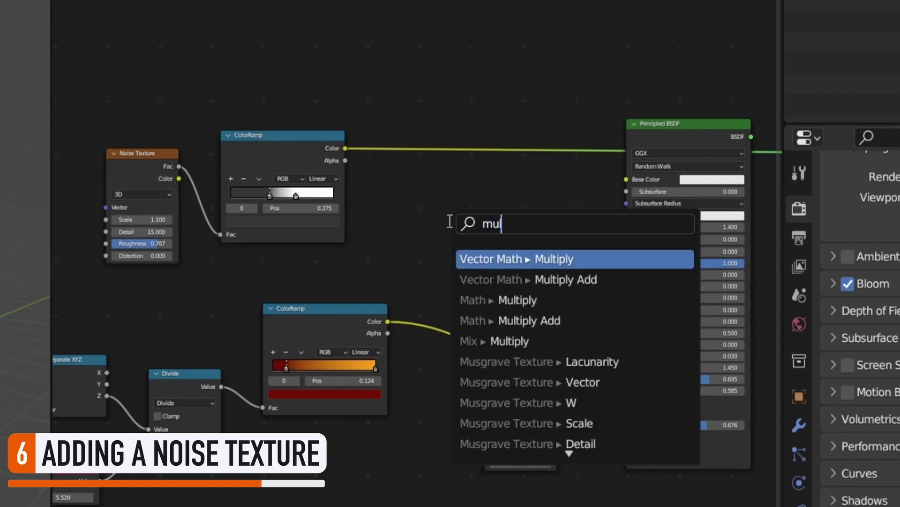
key("Return")
left_click(448, 212)
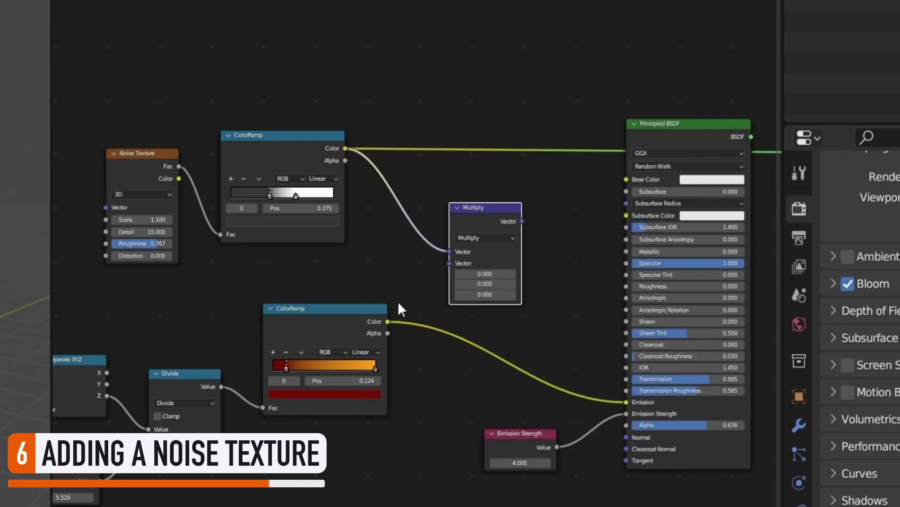
- Connect the red-orange ColorRamp to Multiply's second input, feed the result into Emission, and preview the Principled BSDF
left_click_drag(388, 322, 449, 264)
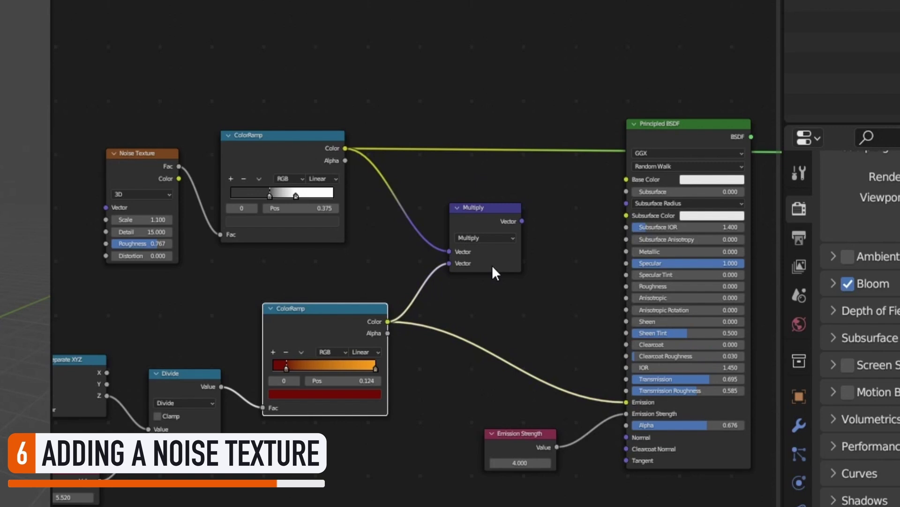
left_click_drag(522, 221, 622, 397)
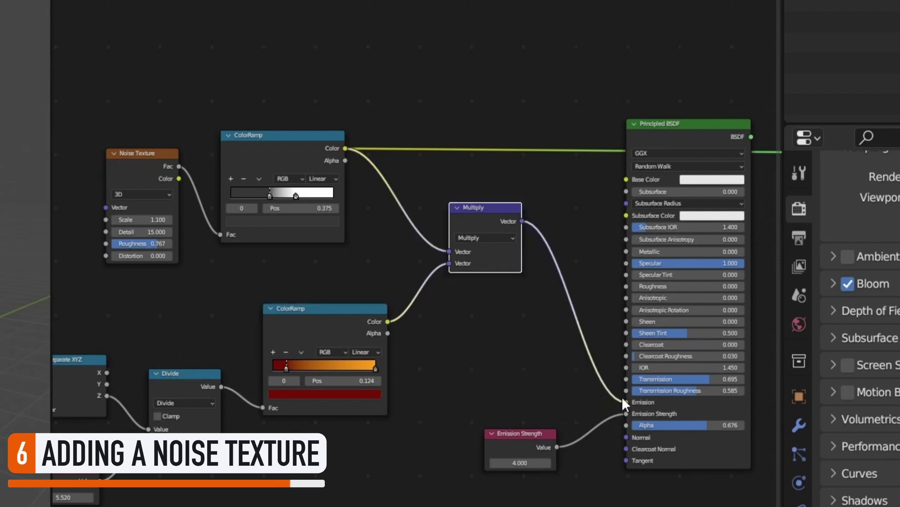
left_click(694, 127, "ctrl+shift")
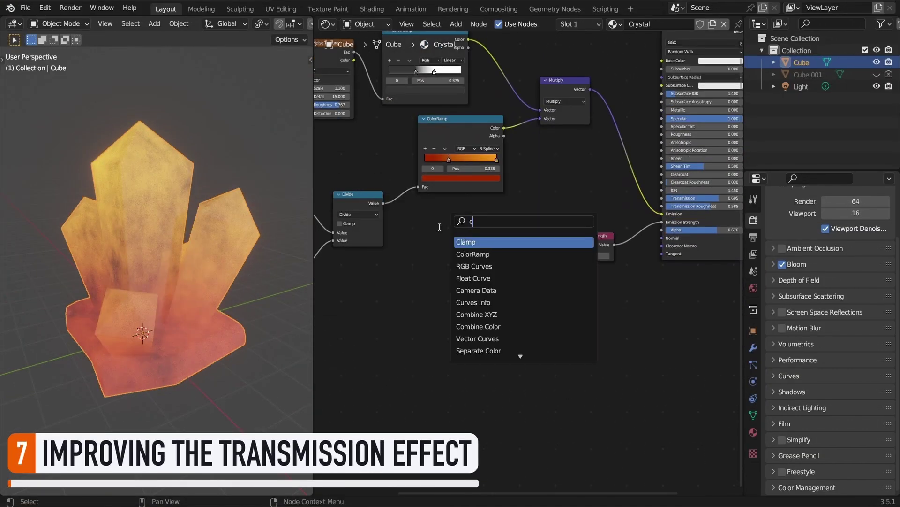
- Add a ColorRamp with B-Spline interpolation below the red-orange one and connect the Divide value to its Fac
type("o")
key("Return")
left_click(404, 217)
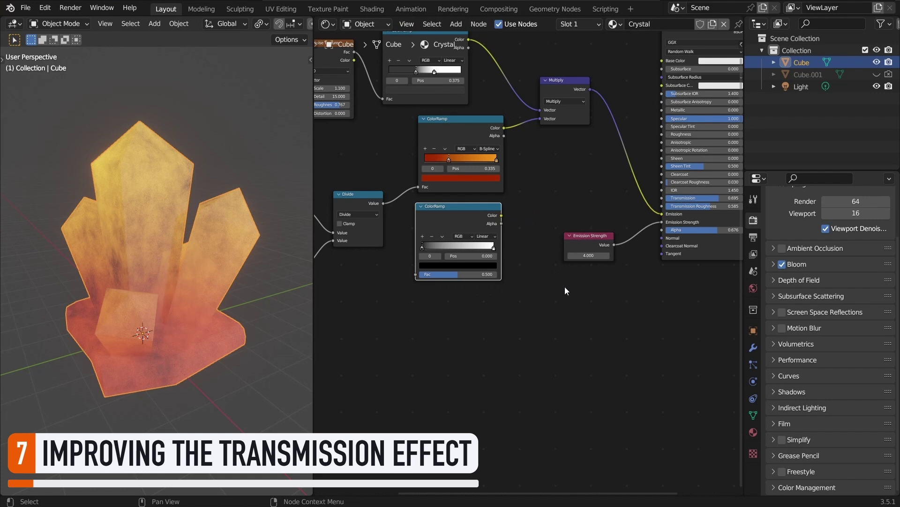
scroll(508, 255, "up", 1)
left_click(542, 251)
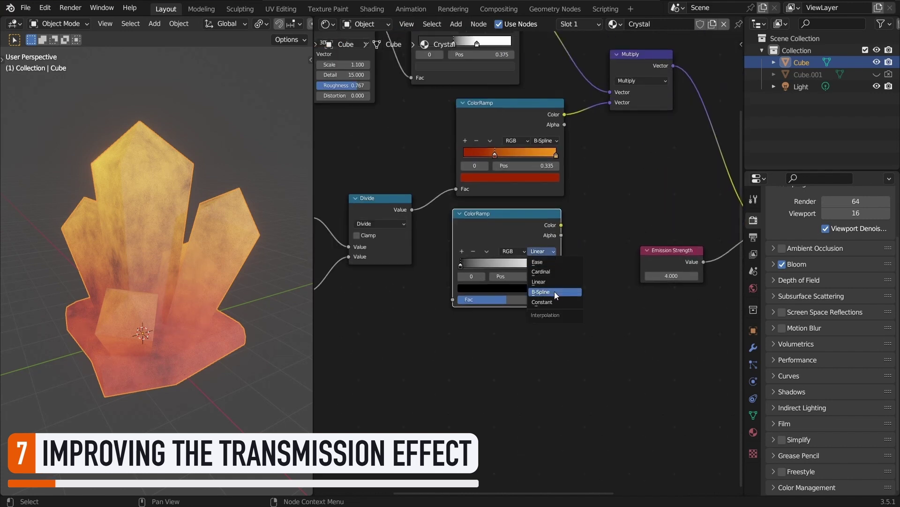
left_click(554, 291)
left_click_drag(412, 211, 452, 299)
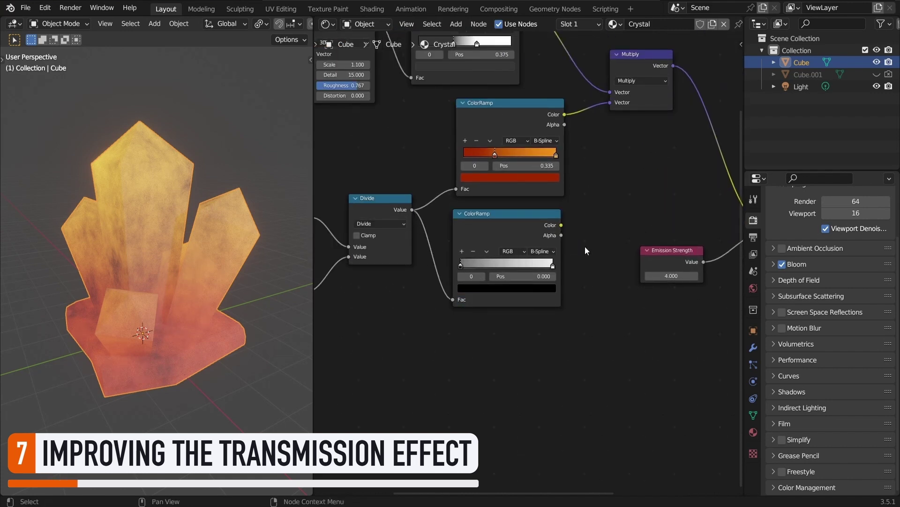
- Move the new ColorRamp's black stop to 0.375, pull its white stop inward, and connect its Color to Transmission
middle_click_drag(585, 247, 542, 250)
left_click_drag(418, 268, 451, 270)
middle_click_drag(536, 240, 455, 254)
left_click_drag(436, 243, 639, 222)
- Preview the black-and-white gradient on the crystal, return to the Principled BSDF output, and inspect the result from above
left_click(404, 247, "ctrl+shift")
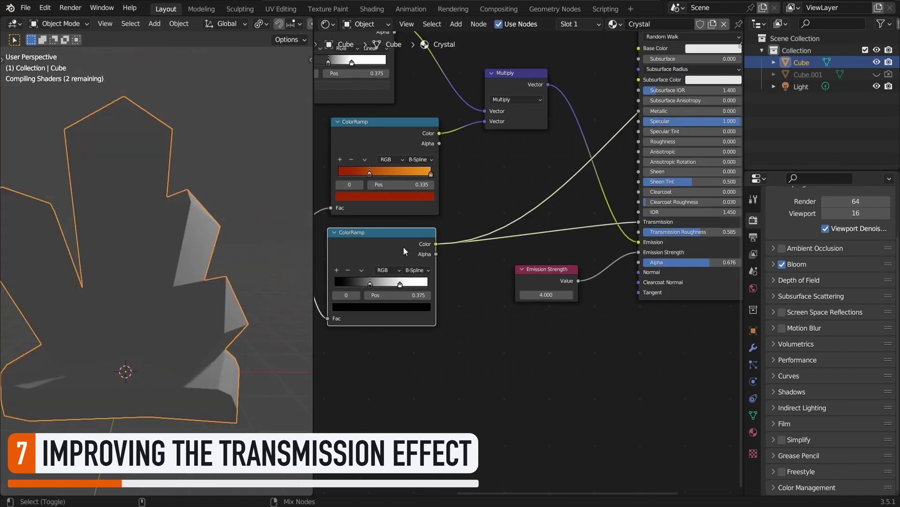
middle_click_drag(258, 311, 270, 325, "shift")
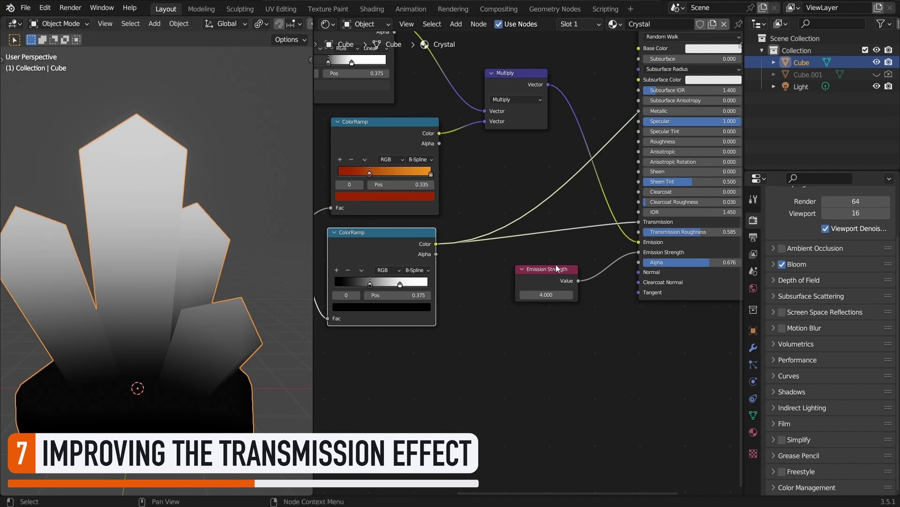
left_click(661, 247, "ctrl+shift")
middle_click_drag(306, 294, 231, 342)
scroll(485, 310, "down", 4)
middle_click_drag(485, 310, 516, 324)
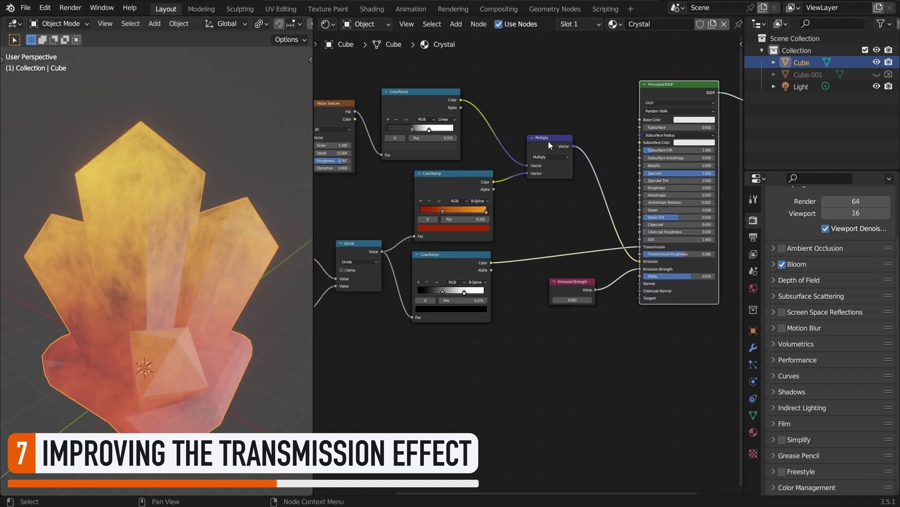
- Duplicate the Multiply node and use it to multiply the noise and black-and-white ColorRamps ahead of the Transmission input
left_click(548, 141)
key("shift+d")
left_click(554, 204)
left_click_drag(461, 100, 527, 227)
left_click_drag(491, 263, 553, 259)
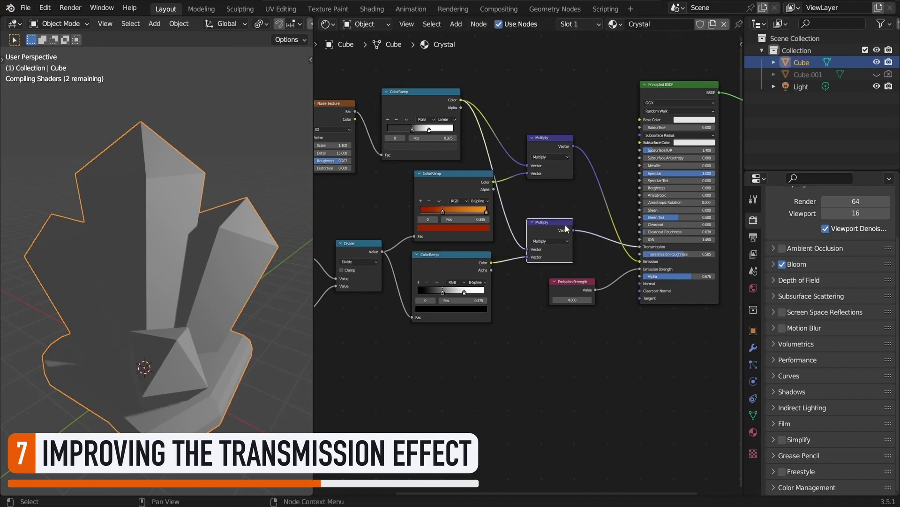
middle_click_drag(283, 401, 275, 338)
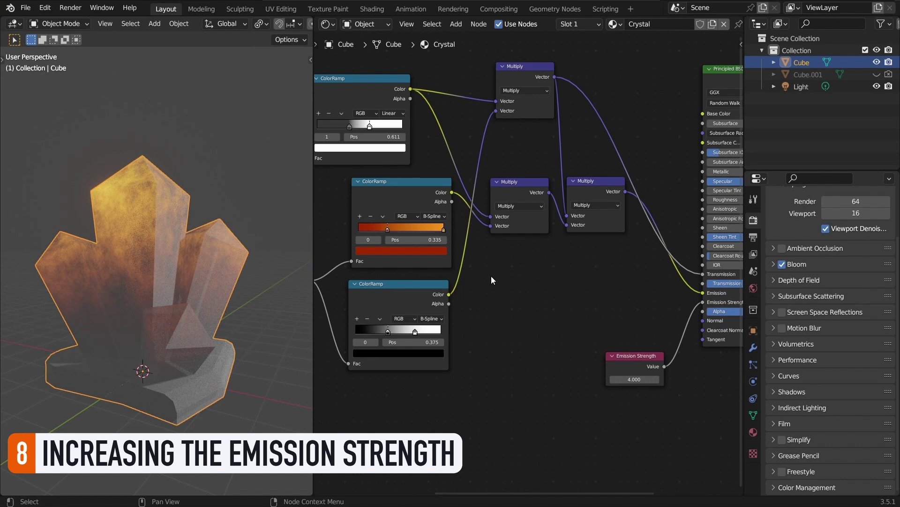
- Brighten the red stop of the red-orange ColorRamp and move the black-and-white ColorRamp's black stop to 0.295
left_click(401, 250)
left_click_drag(428, 157, 428, 146)
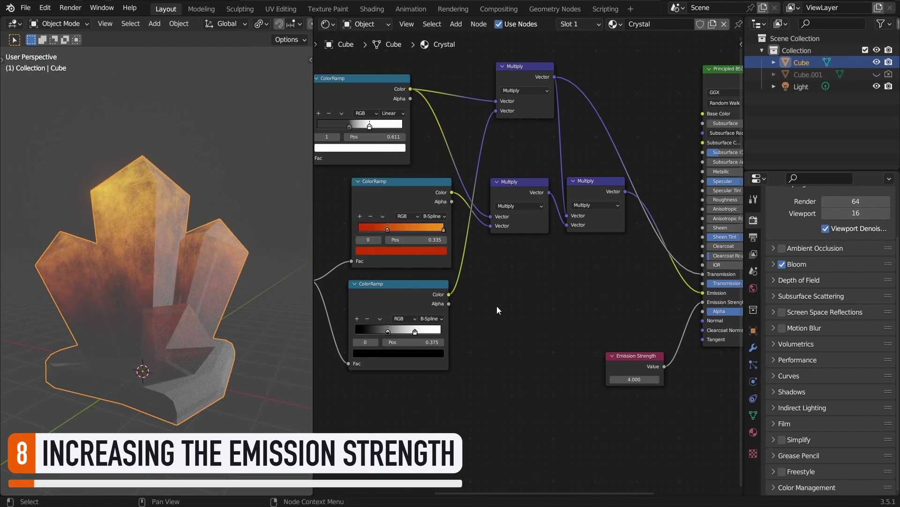
left_click_drag(385, 330, 379, 333)
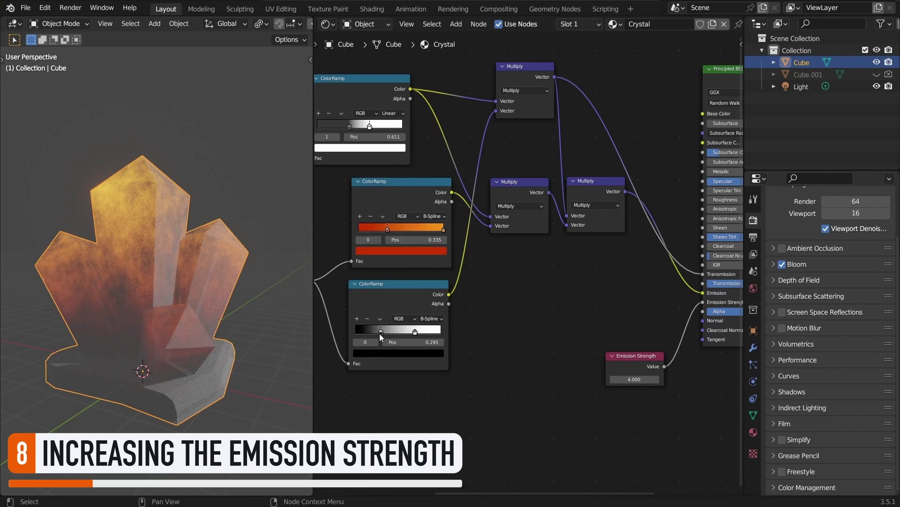
middle_click_drag(292, 359, 267, 320)
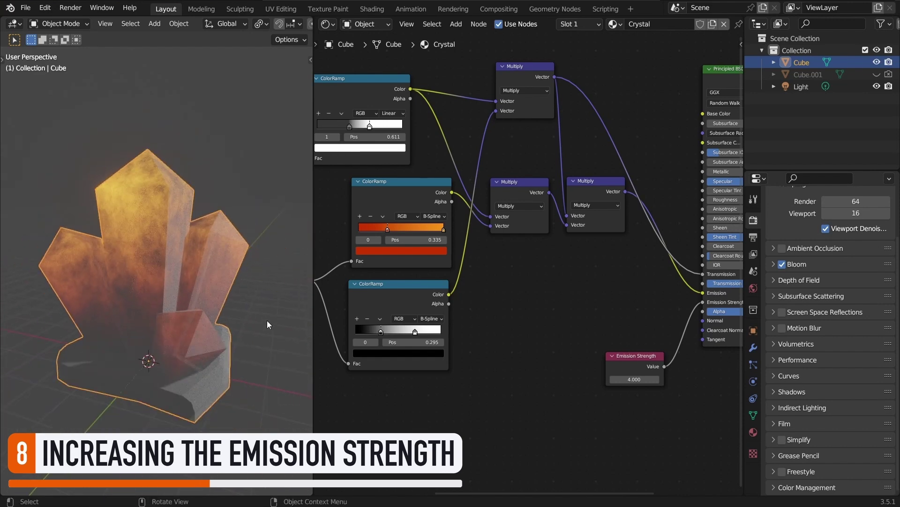
- Move the Emission Strength node up beside the Principled BSDF and set its value to 15.000
left_click(636, 365)
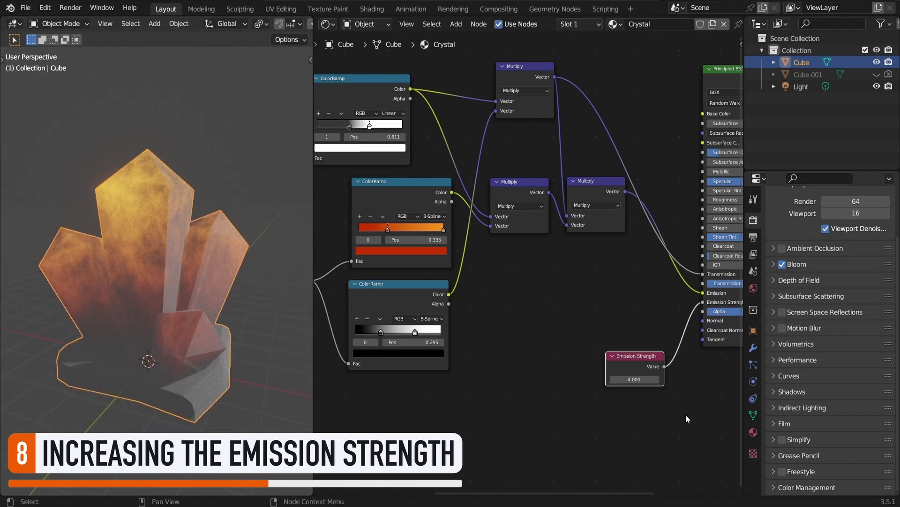
key("g")
left_click(667, 342)
middle_click_drag(668, 342, 564, 343)
left_click_drag(512, 304, 610, 303)
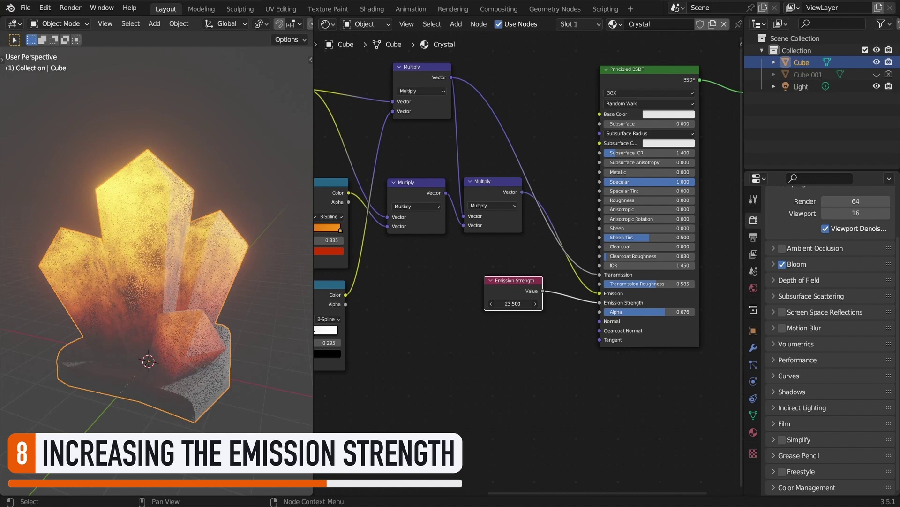
left_click(513, 303)
type("15")
key("Return")
left_click(550, 317)
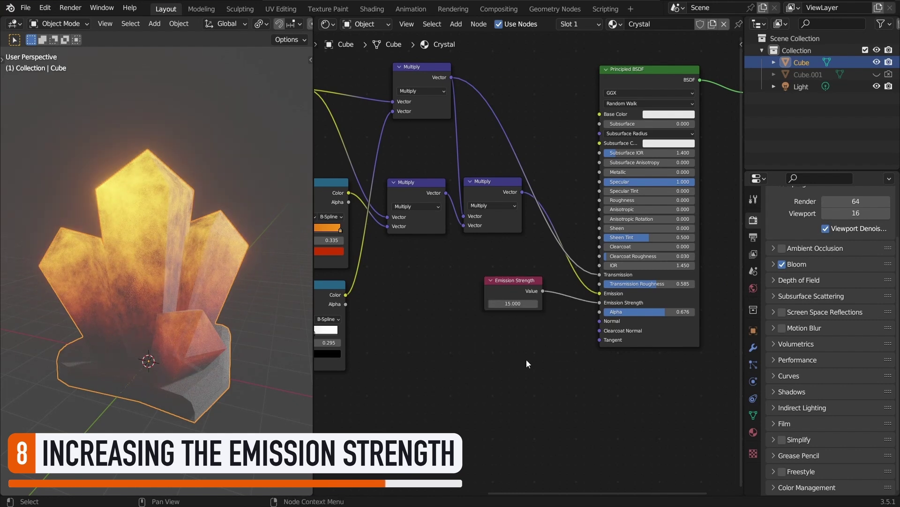
mouse_move(120, 347)
middle_mouse_down()
mouse_move(142, 332)
mouse_move(218, 319)
mouse_move(55, 353)
mouse_move(5, 347)
mouse_move(293, 335)
mouse_move(55, 327)
mouse_move(148, 337)
mouse_move(110, 346)
middle_mouse_up()
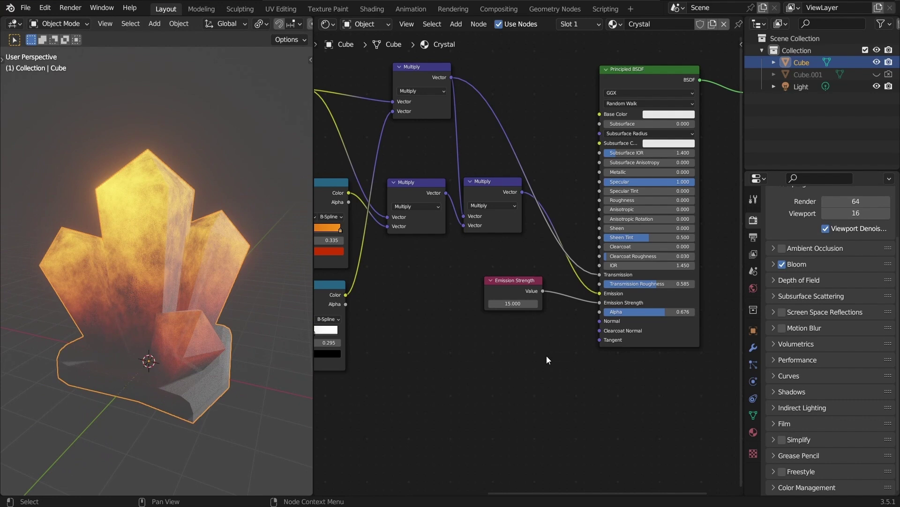
- Add a Voronoi Texture node in the empty space below the black-and-white ColorRamp
scroll(430, 391, "down", 2)
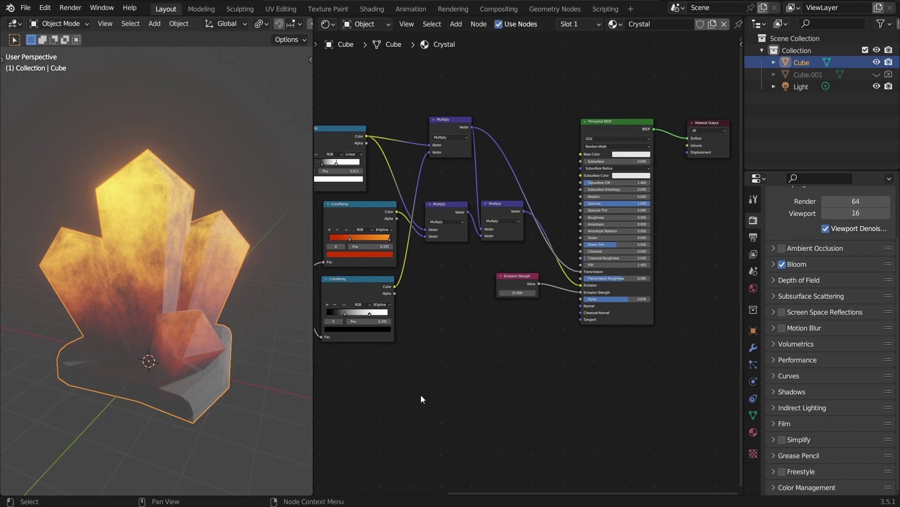
middle_click_drag(421, 395, 539, 279)
scroll(534, 280, "up", 3)
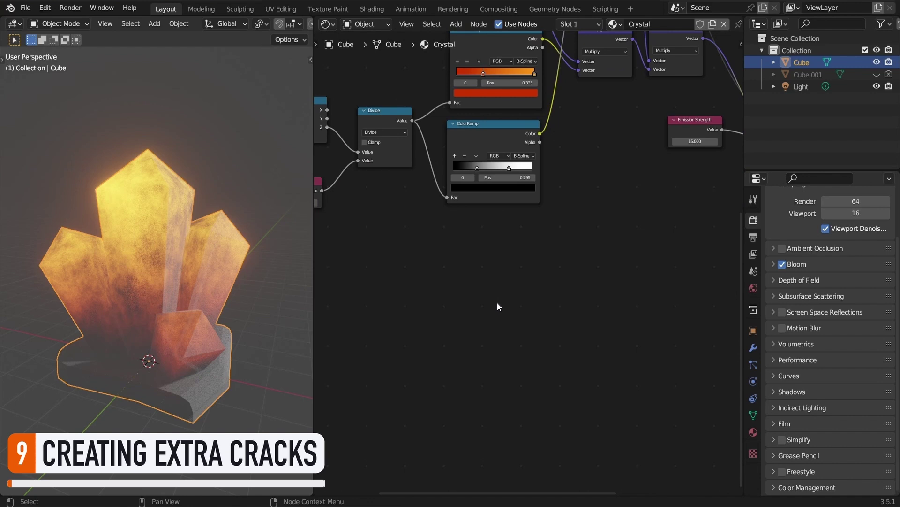
scroll(497, 302, "up", 1)
middle_click_drag(497, 302, 510, 250)
key("shift+a")
left_click(508, 217)
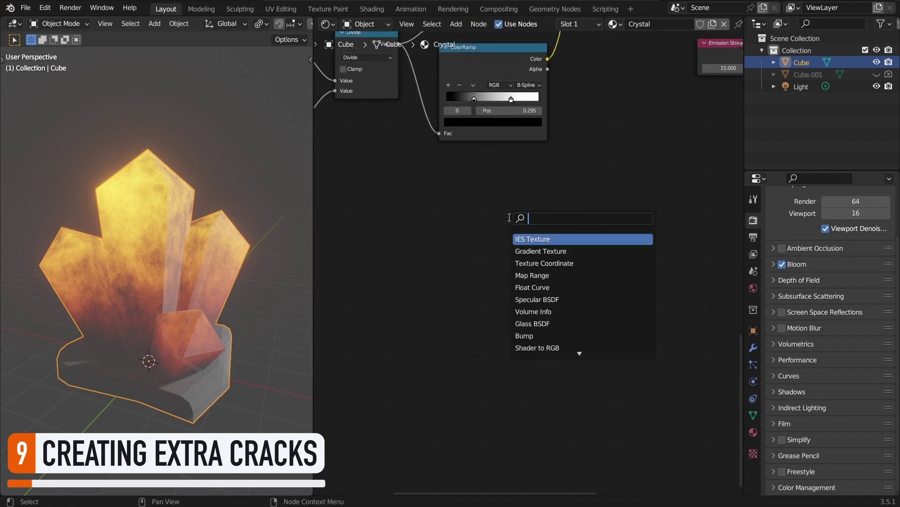
type("voro")
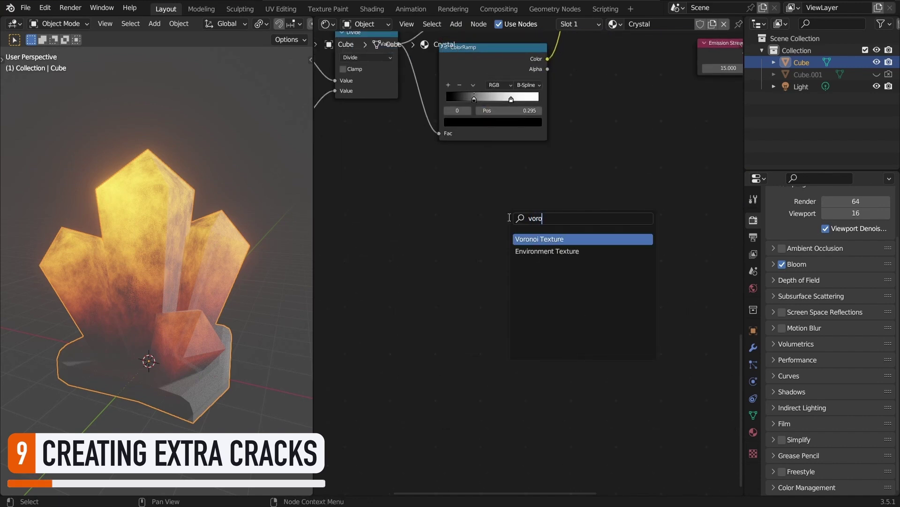
key("Return")
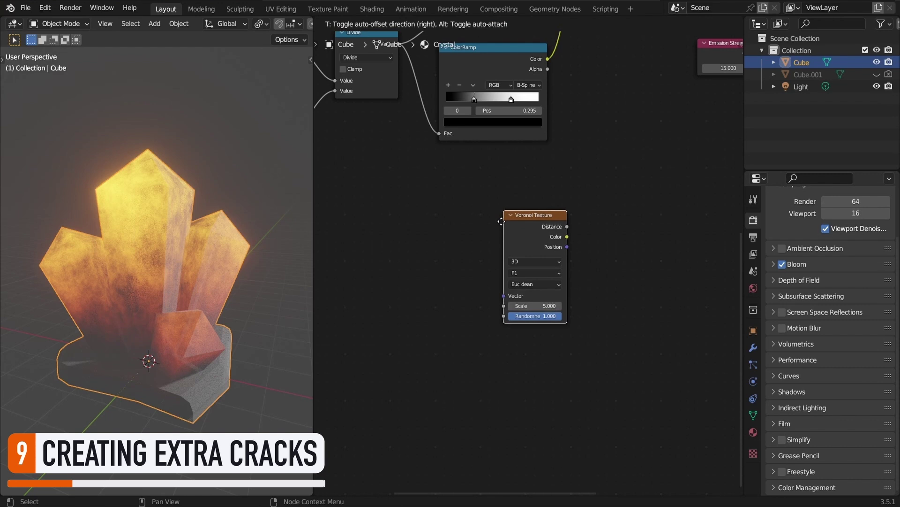
left_click(448, 266)
middle_click_drag(570, 256, 528, 251)
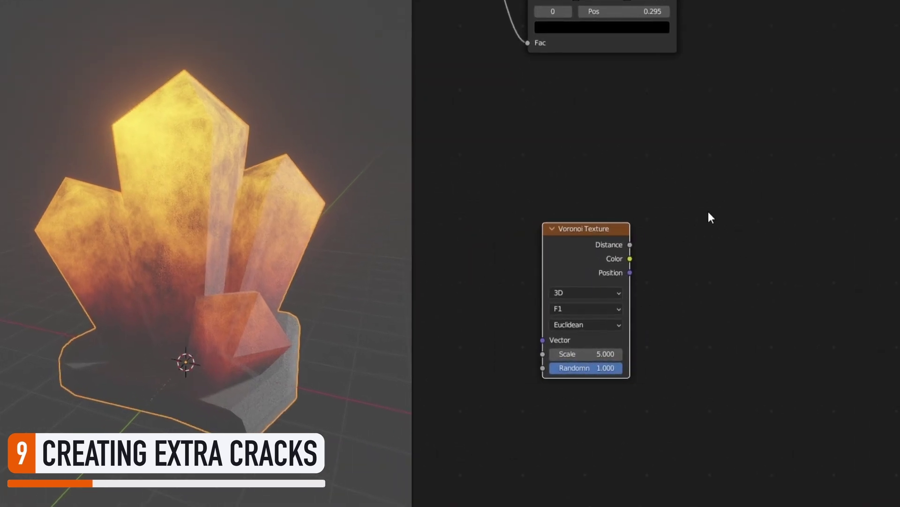
- Preview the Voronoi Texture on the crystal and set it to Distance to Edge with Scale 2.400 and Randomness 0.733
left_click(440, 274, "ctrl+shift")
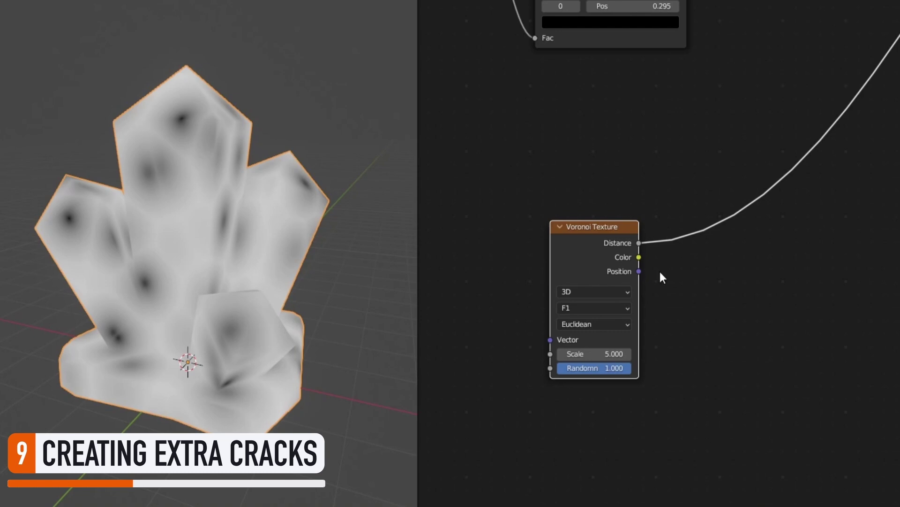
left_click(614, 310)
left_click(609, 361)
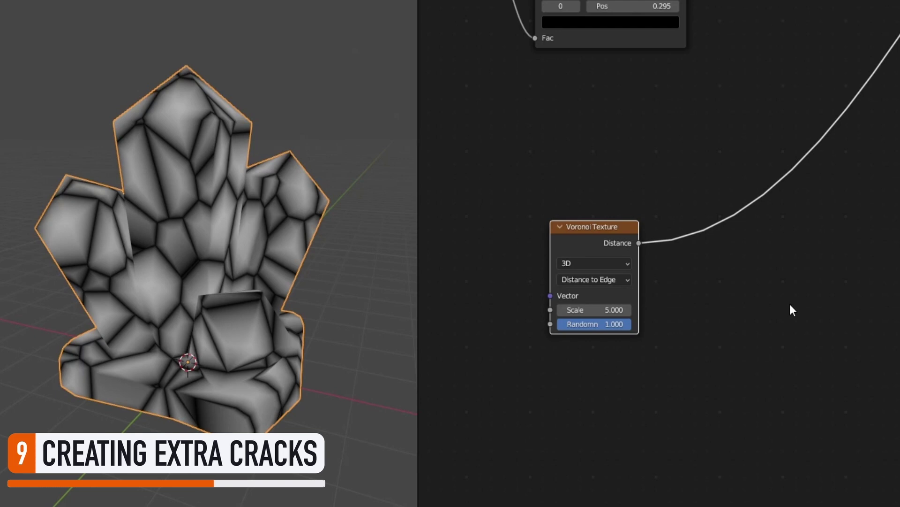
left_click_drag(610, 309, 562, 324)
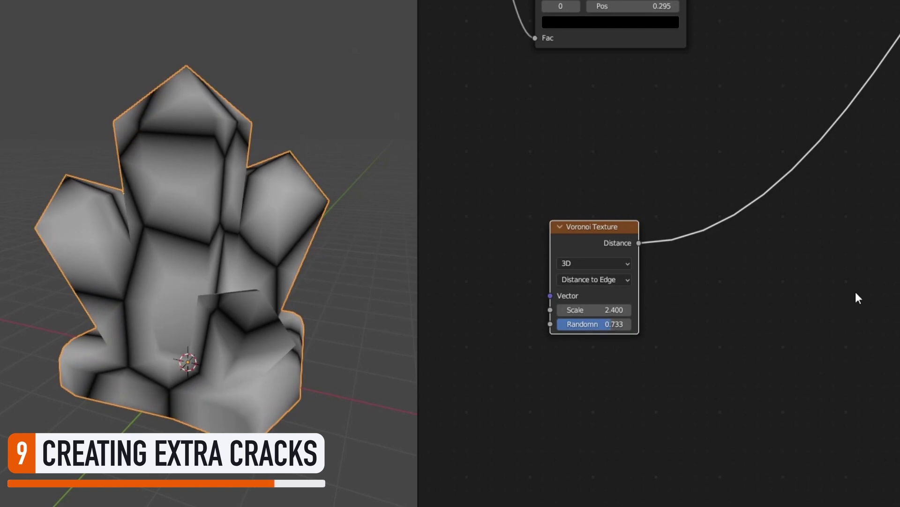
- Insert a ColorRamp after the Voronoi Texture and move its white stop to 0.309
key("shift+a")
type("color")
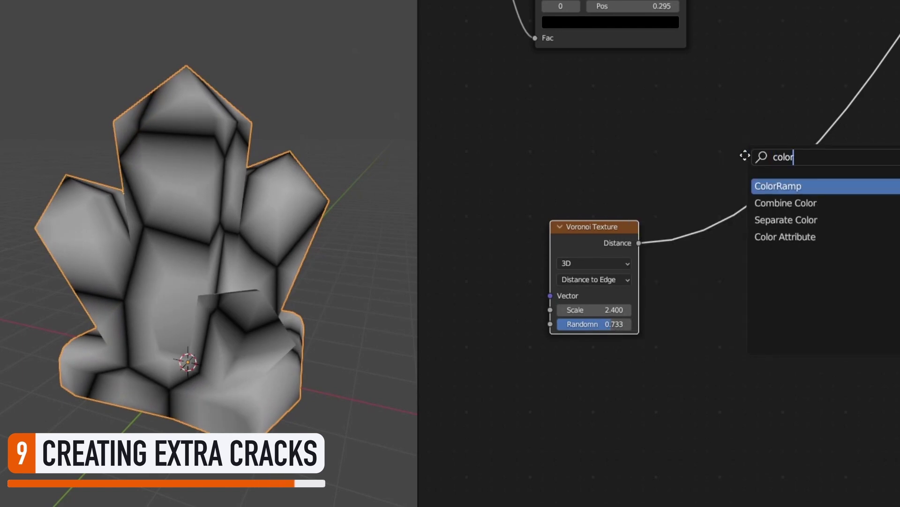
key("Return")
mouse_move(829, 266)
left_mouse_down()
mouse_move(736, 271)
mouse_move(740, 266)
left_mouse_up()
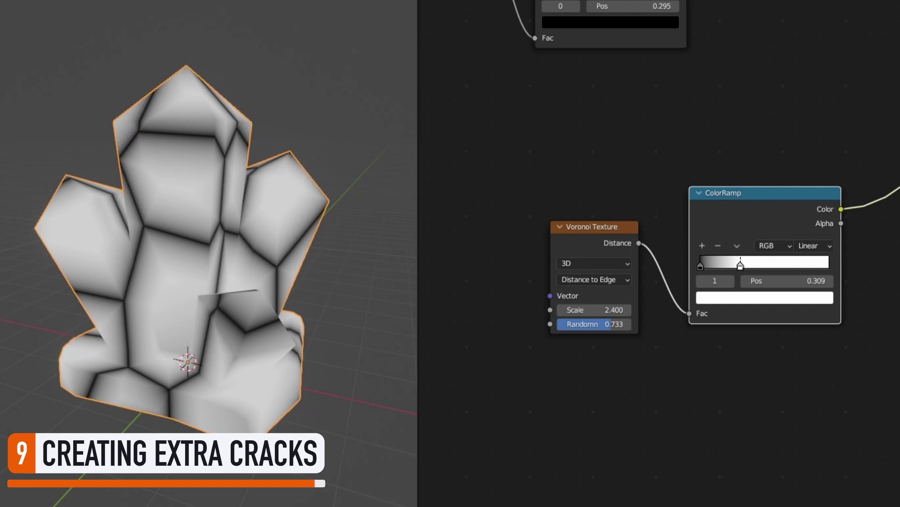
middle_click_drag(895, 221, 806, 230)
key("g")
left_click(735, 317)
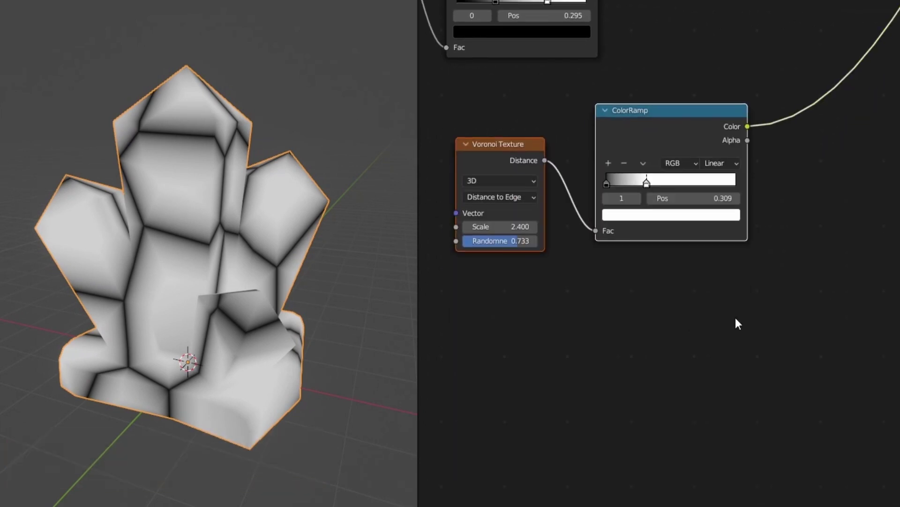
left_click(736, 317)
- Add a Noise Texture node directly below the Voronoi Texture
middle_click_drag(512, 291, 586, 258)
key("shift+a")
left_click(585, 259)
type("noise")
key("Return")
left_click(530, 255)
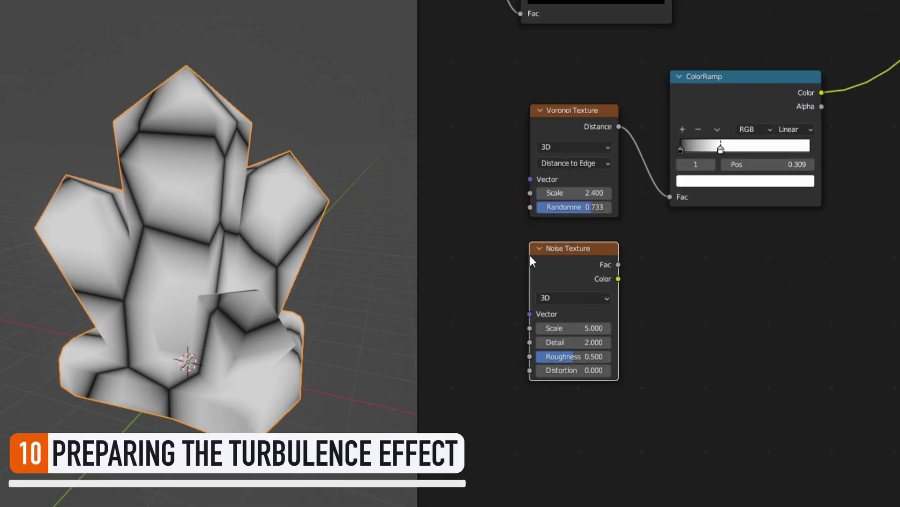
- Preview the new Noise Texture and set its Scale to 7.300, Detail to 5.600, Roughness to 1.000 and Distortion to 1.500
left_click(563, 265, "ctrl+shift")
left_click_drag(579, 342, 622, 342)
left_click_drag(573, 355, 612, 356)
left_click_drag(573, 328, 612, 328)
left_click_drag(574, 370, 595, 370)
- Duplicate the Voronoi ColorRamp for the Noise Texture, shifting its white stop toward the end and its black stop to 0.447
left_click(731, 109)
key("shift+d")
left_click(728, 266)
left_click_drag(720, 308, 790, 307)
left_click_drag(686, 309, 744, 308)
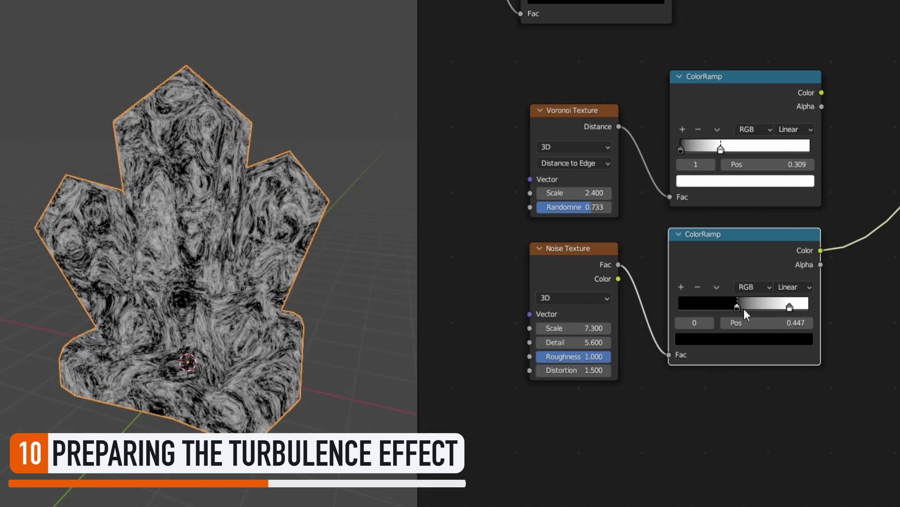
- Refine the turbulence noise by setting its Distortion to 3.100 and Scale to 6.500
left_click_drag(573, 370, 596, 370)
left_click_drag(582, 328, 568, 328)
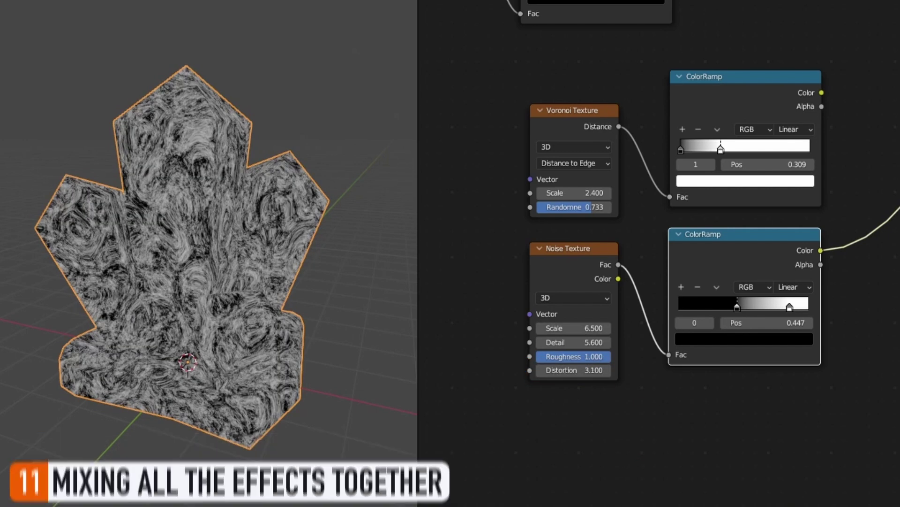
- Multiply the Voronoi and noise ColorRamp outputs with a Multiply node and preview the combination on the crystal
middle_click_drag(899, 255, 736, 293)
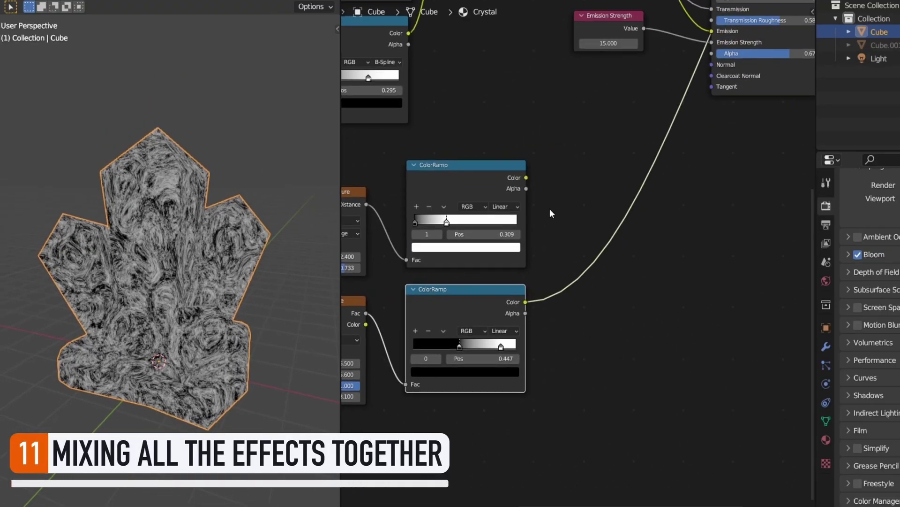
left_click_drag(526, 177, 563, 225)
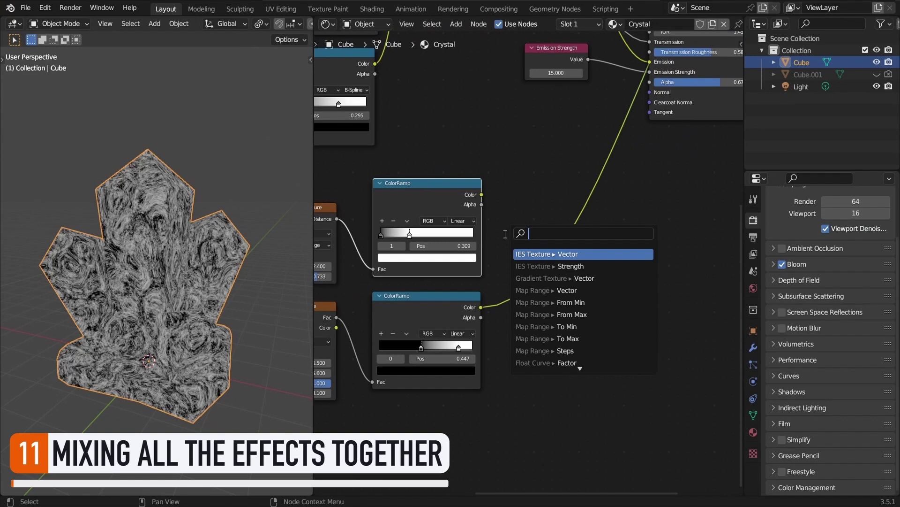
type("mul")
key("Return")
left_click(562, 224)
left_click_drag(525, 301, 557, 266)
left_click(611, 260, "ctrl+shift")
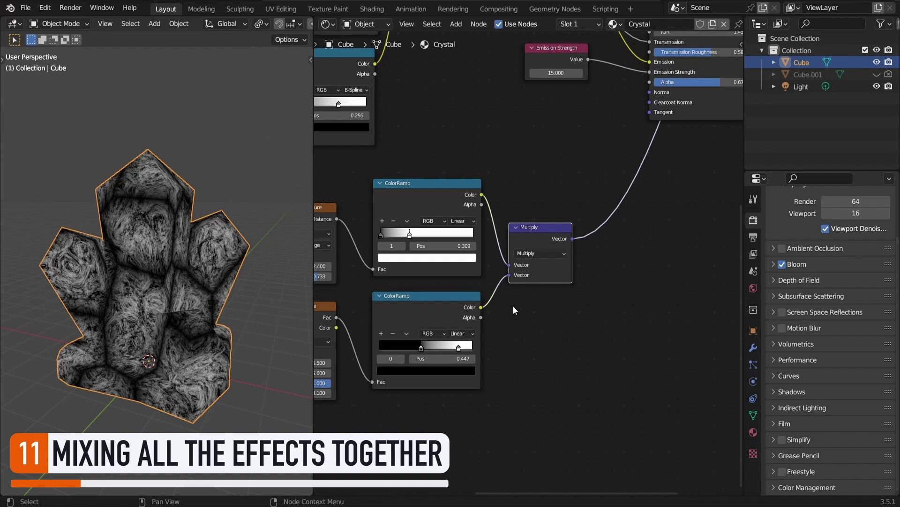
- Shift the Voronoi, noise, ColorRamp and Multiply nodes together as a group, away from the Principled BSDF
middle_click_drag(513, 306, 604, 295)
left_click_drag(374, 159, 657, 342)
key("g")
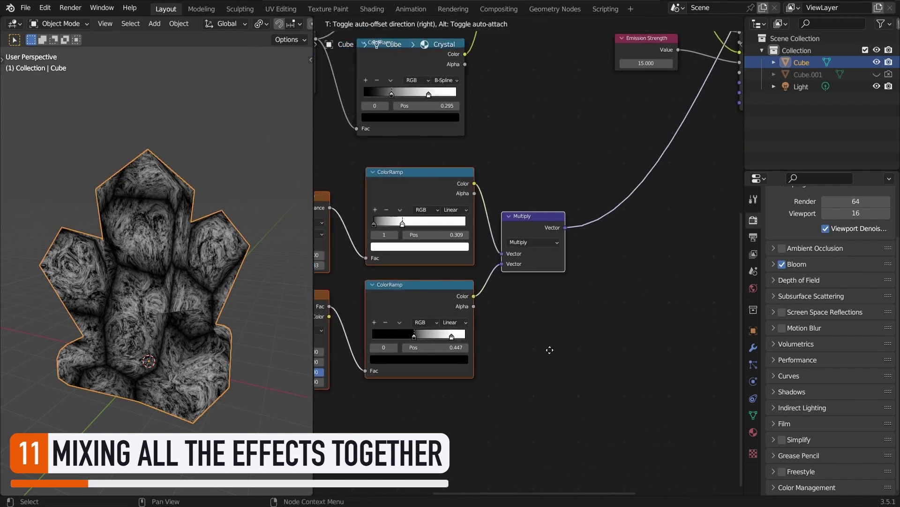
left_click(545, 353)
left_click(615, 299)
- Insert a ColorRamp after the Multiply node that combines the Voronoi and noise textures
middle_click_drag(599, 293, 516, 311)
key("shift+a")
left_click(536, 191)
type("color")
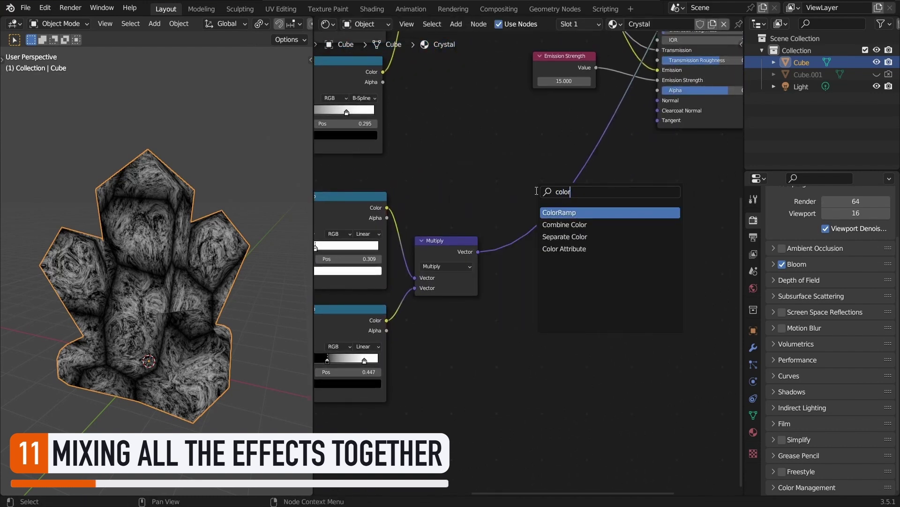
key("Return")
left_click(669, 266)
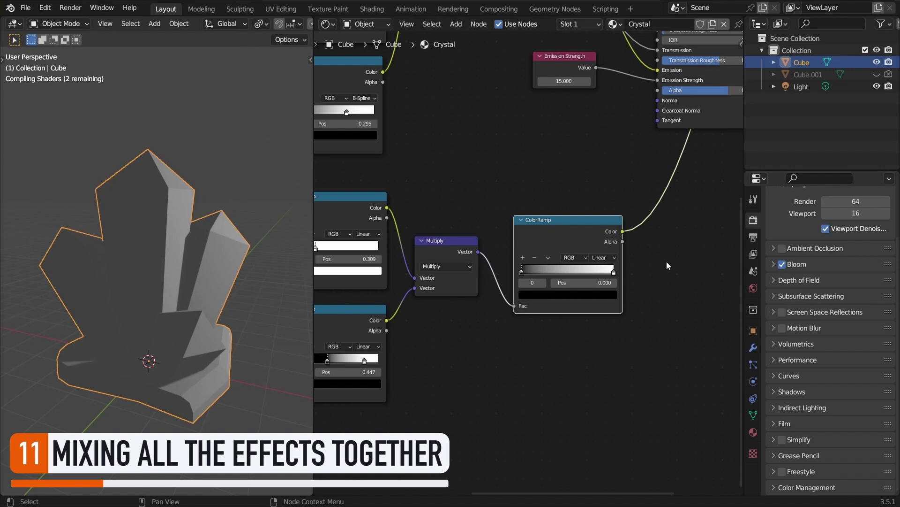
- Flip the new ColorRamp and move its black stop to 0.091
left_click(548, 257)
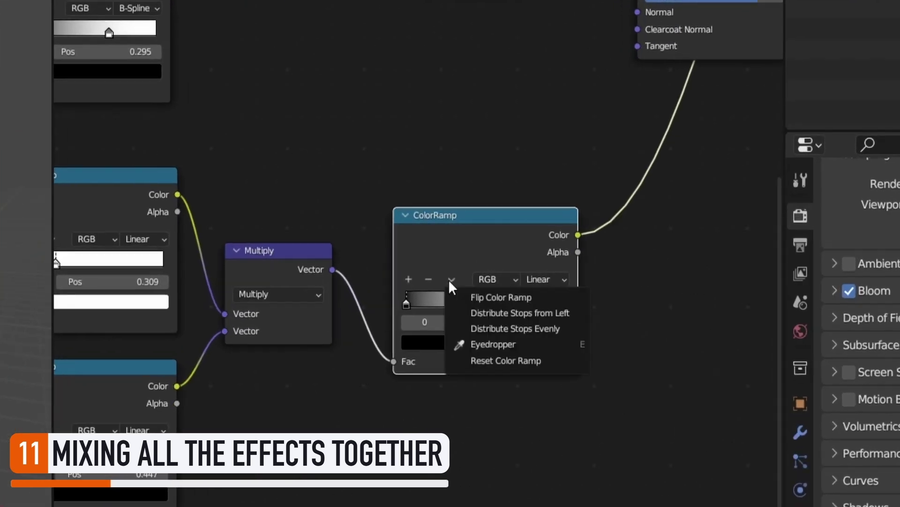
left_click(460, 295)
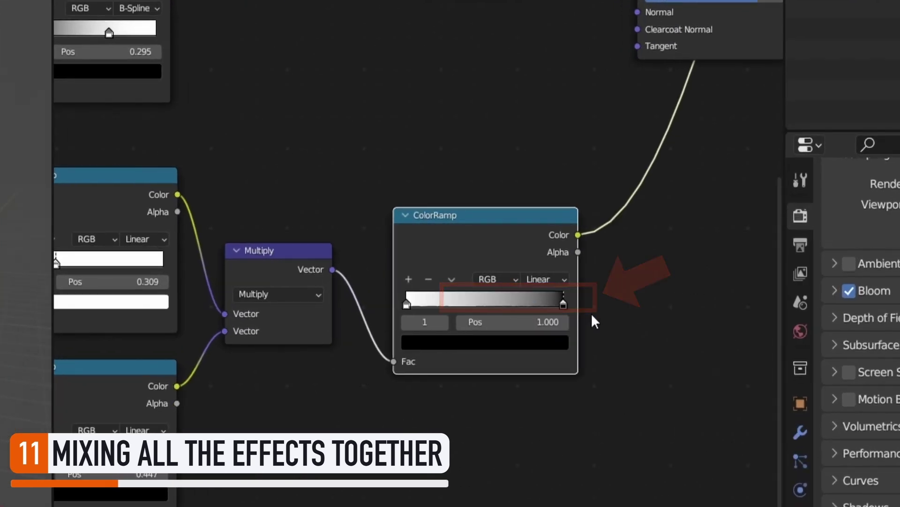
left_click_drag(562, 303, 402, 314)
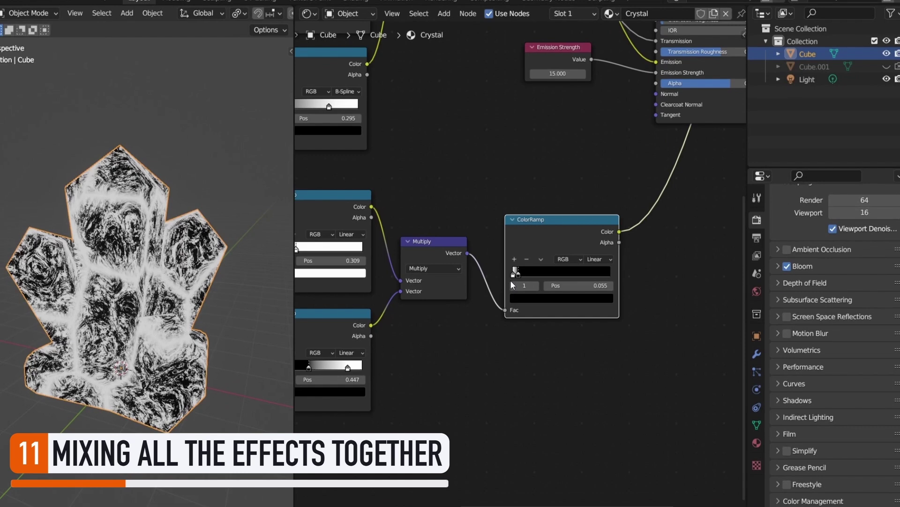
left_click_drag(511, 281, 516, 280)
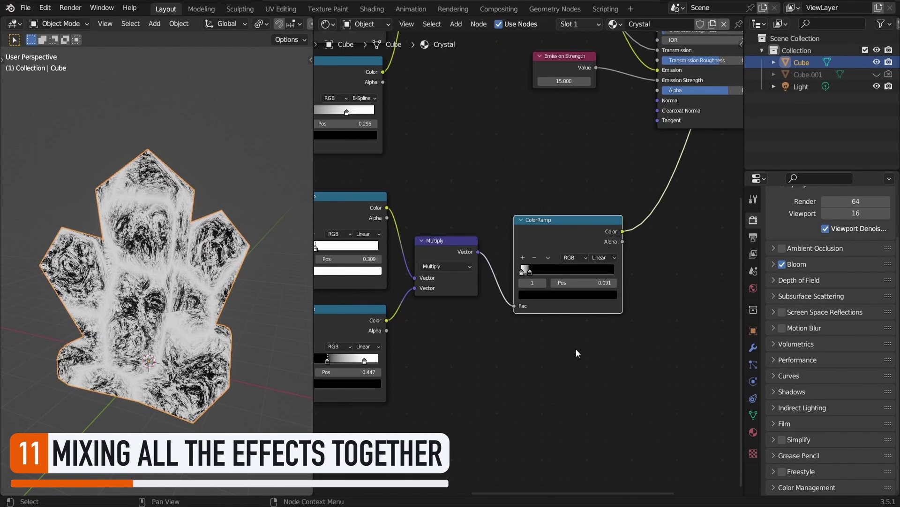
- Move the Principled BSDF and Material Output away from the Multiply nodes and place the Emission Strength node under the Principled BSDF
scroll(639, 175, "down", 4)
middle_click_drag(638, 175, 507, 320)
left_click(498, 90)
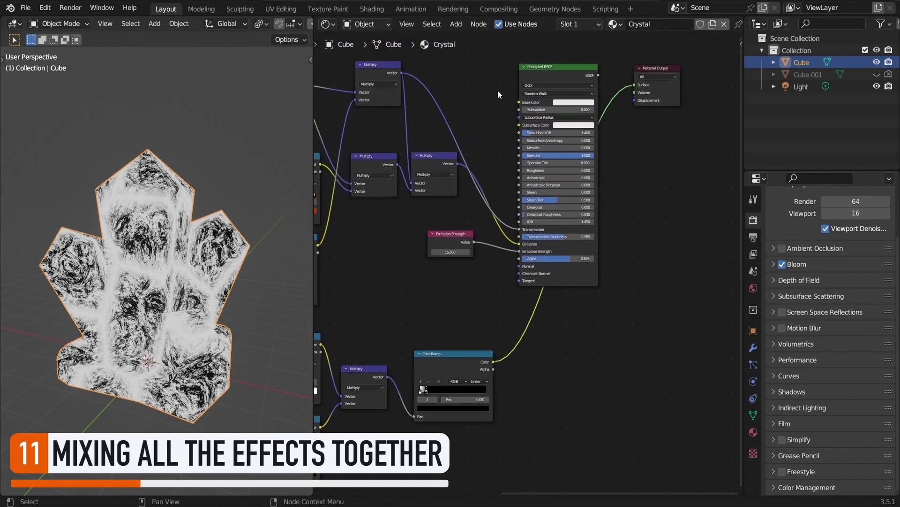
left_click_drag(498, 91, 647, 122)
left_click_drag(411, 222, 457, 263, "shift")
key("g")
key("x")
left_click(531, 265)
left_click(498, 277)
middle_click_drag(499, 277, 543, 250)
left_click_drag(567, 210, 656, 270)
scroll(652, 317, "up", 1)
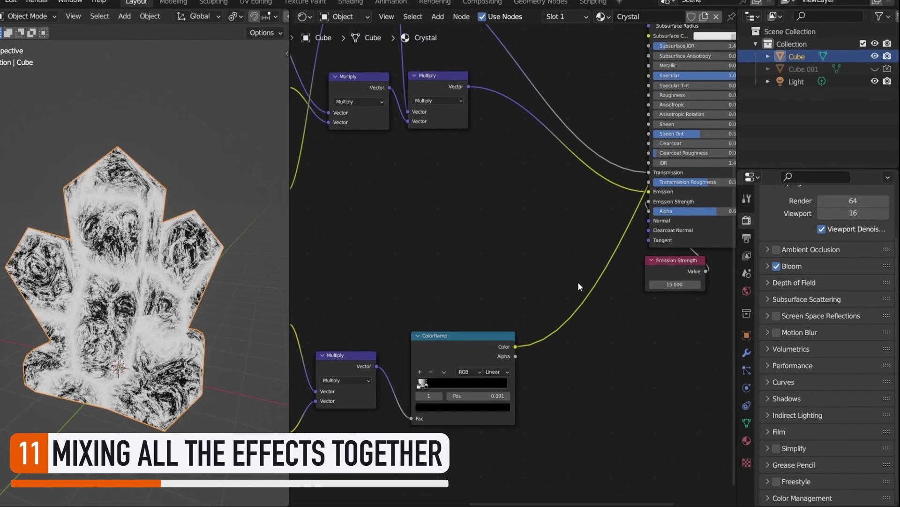
- Add a Mix node in front of the Principled BSDF and set its data type to Color
key("shift+a")
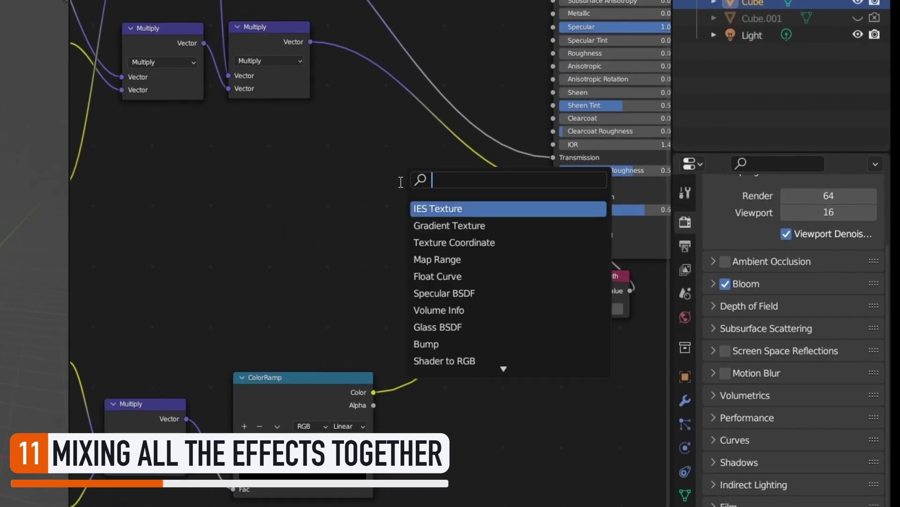
type("mi")
key("Return")
left_click(393, 187)
left_click(435, 208)
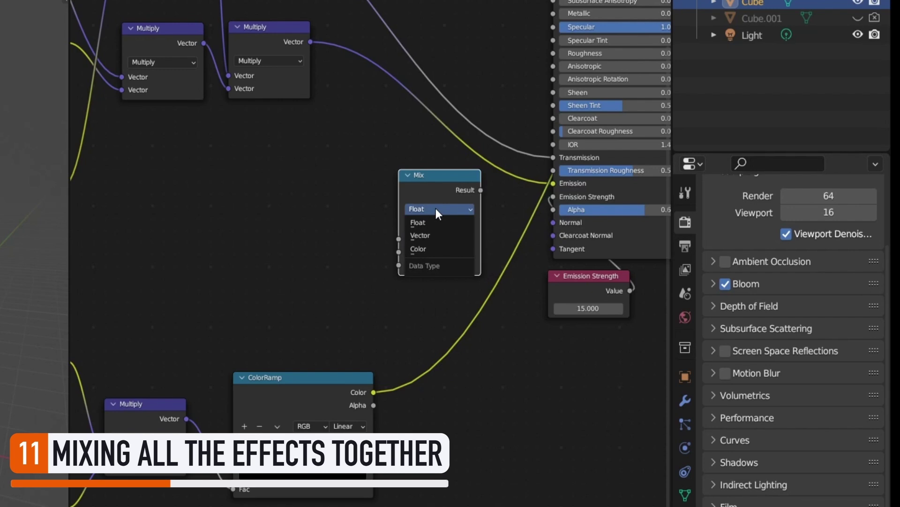
left_click(422, 247)
- Feed the emission Multiply result into the Mix node's A, make B white, and drive Factor with the flipped ColorRamp
left_click(311, 46)
left_click_drag(310, 45, 390, 283)
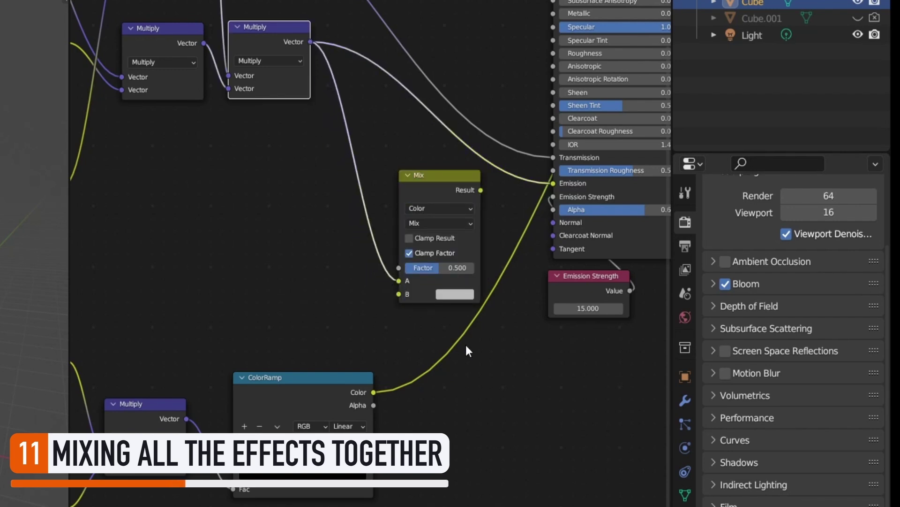
left_click(462, 296)
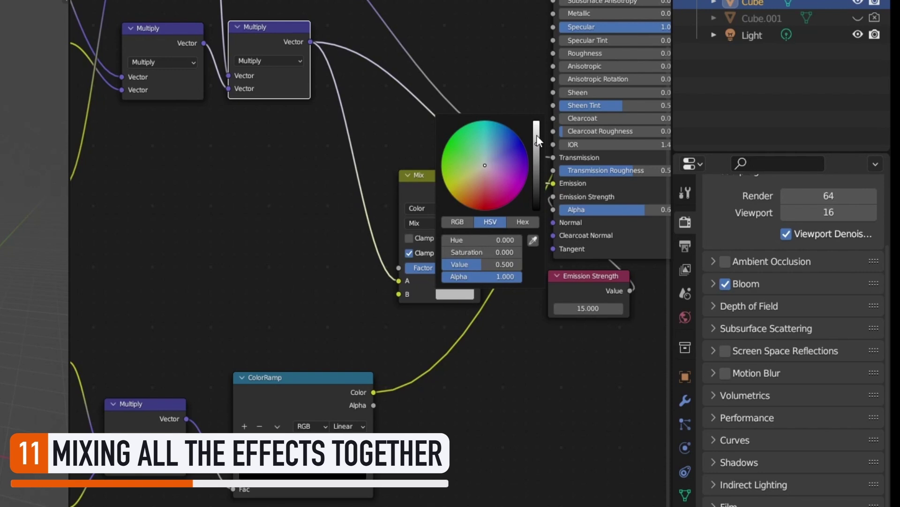
left_click_drag(536, 140, 537, 121)
left_click_drag(372, 391, 399, 267)
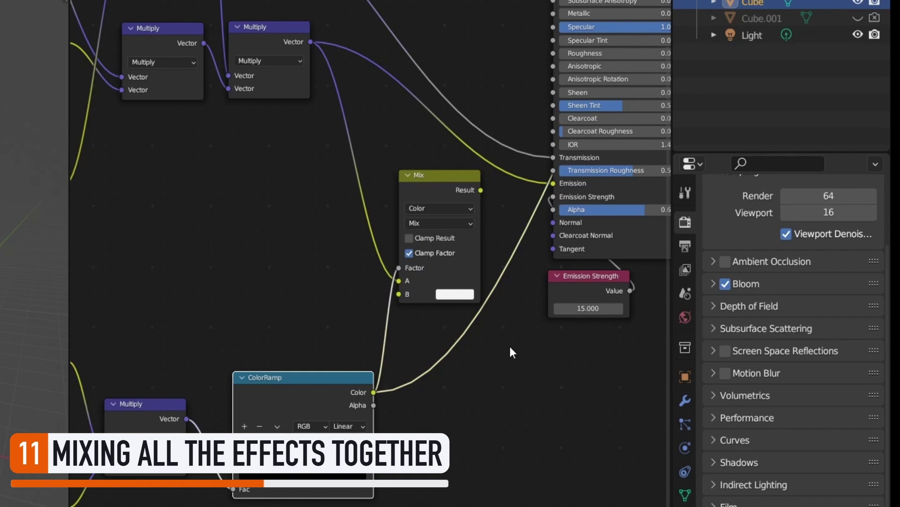
- Connect the Mix result to the Principled BSDF's Emission and set the blend mode to Color Dodge
left_click_drag(481, 190, 553, 182)
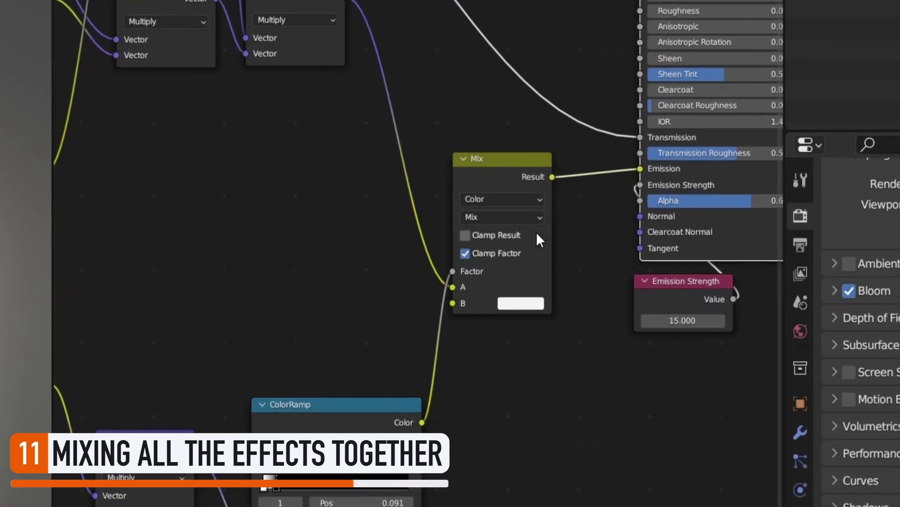
left_click(581, 220)
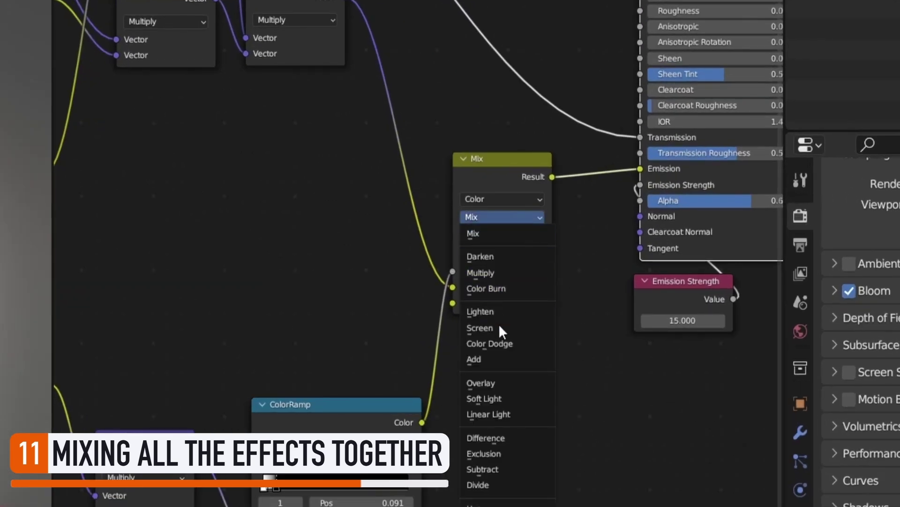
left_click(538, 340)
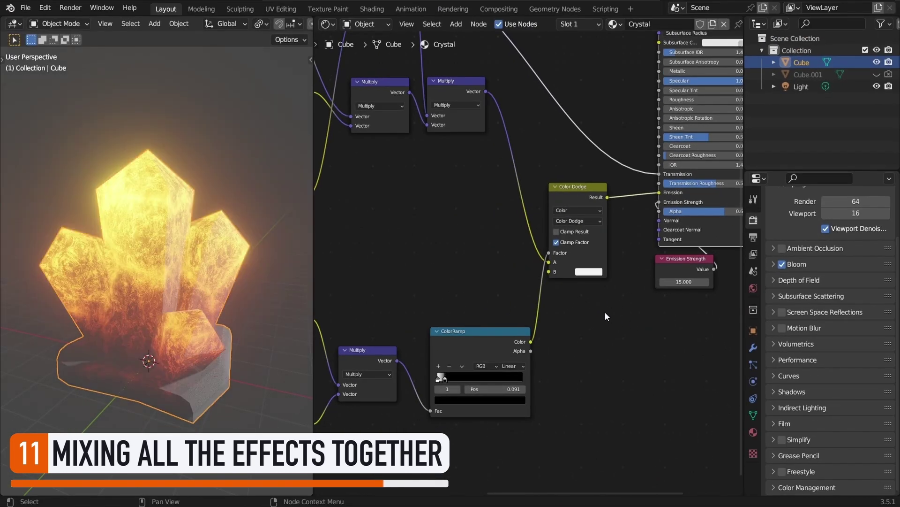
mouse_move(150, 305)
middle_mouse_down()
mouse_move(210, 266)
mouse_move(245, 274)
mouse_move(246, 296)
mouse_move(225, 317)
mouse_move(176, 319)
mouse_move(128, 300)
mouse_move(122, 281)
mouse_move(134, 265)
mouse_move(161, 272)
mouse_move(161, 314)
mouse_move(142, 315)
middle_mouse_up()
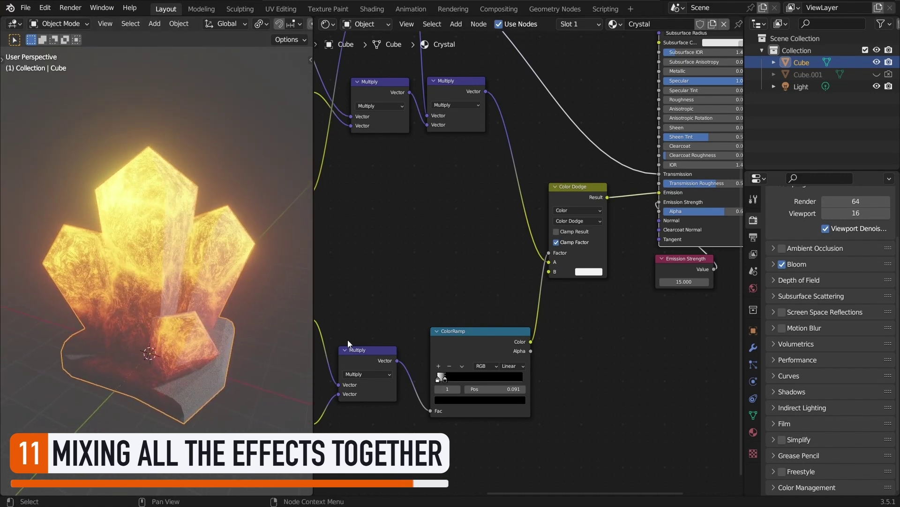
- Move the black stop of the turbulence Noise Texture's ColorRamp to position 0.407
middle_click_drag(394, 315, 655, 208)
scroll(598, 334, "up", 3)
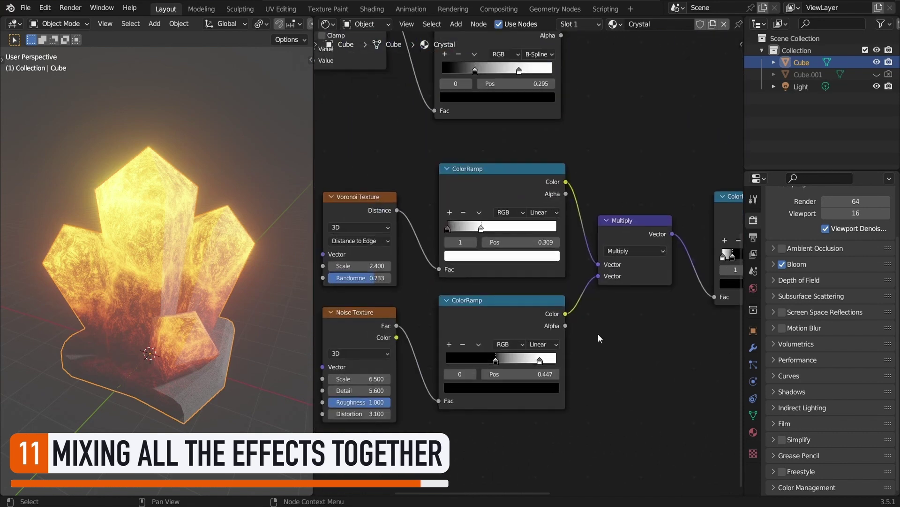
middle_click_drag(598, 334, 641, 268)
left_click(539, 291)
mouse_move(540, 291)
left_mouse_down()
mouse_move(580, 293)
mouse_move(536, 291)
left_mouse_up()
left_click(584, 292)
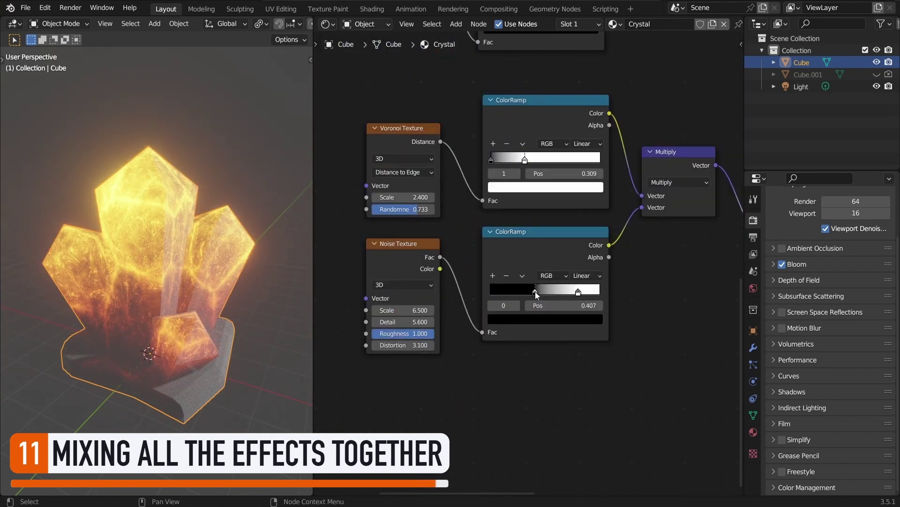
- Move the black stop of the ColorRamp after the cracks Multiply node to position 0.131
middle_click_drag(697, 248, 502, 292)
left_click_drag(582, 232, 586, 233)
mouse_move(106, 299)
middle_mouse_down()
mouse_move(171, 267)
mouse_move(35, 299)
mouse_move(114, 295)
middle_mouse_up()
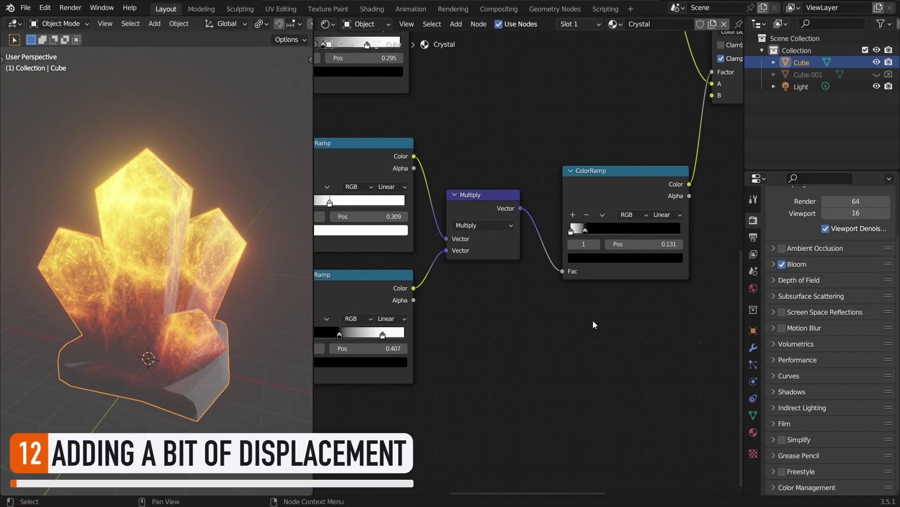
- Preview the output of the ColorRamp that drives the Color Dodge factor directly on the crystal
key("Home")
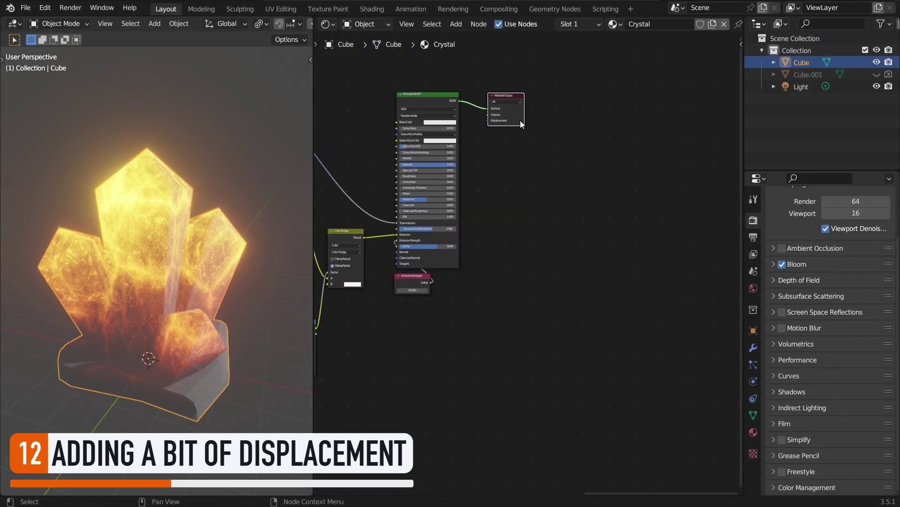
left_click_drag(519, 120, 561, 161)
scroll(612, 153, "up", 4)
middle_click_drag(613, 153, 577, 351)
left_click(587, 319)
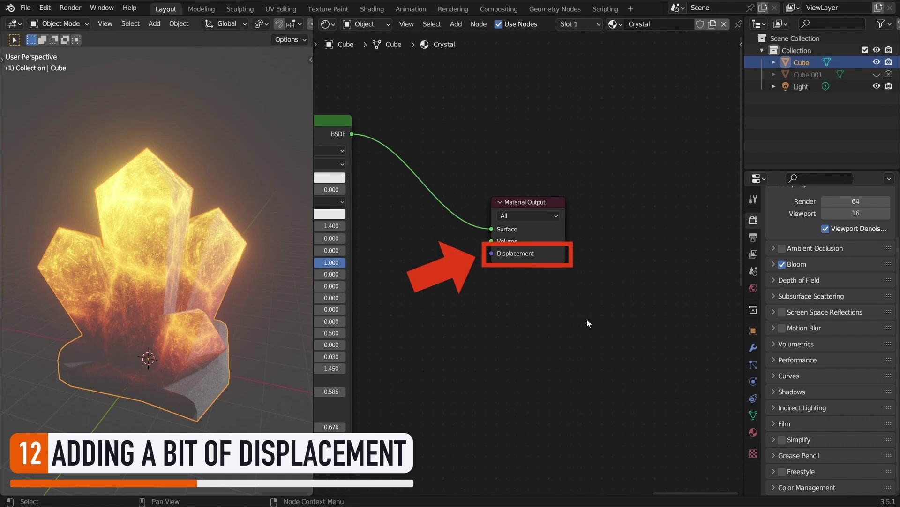
middle_click_drag(421, 415, 631, 218)
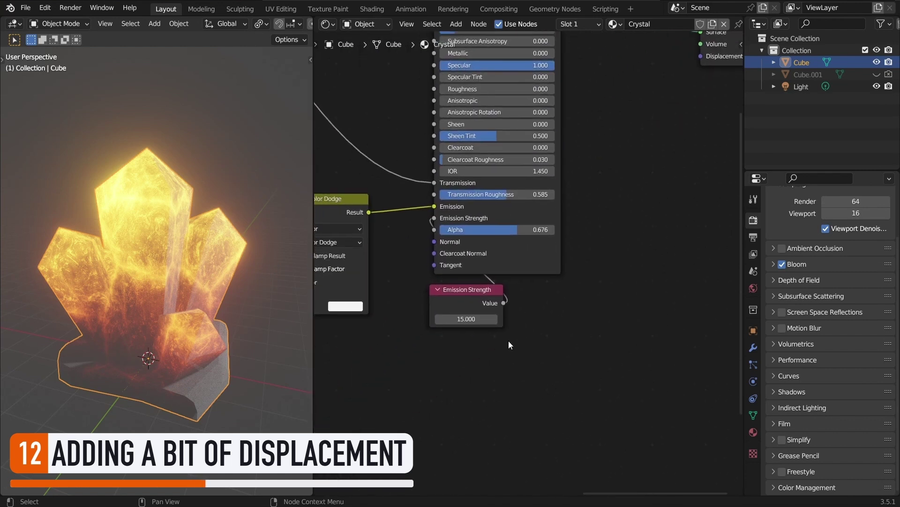
middle_click_drag(508, 340, 615, 262)
middle_click_drag(412, 348, 555, 283)
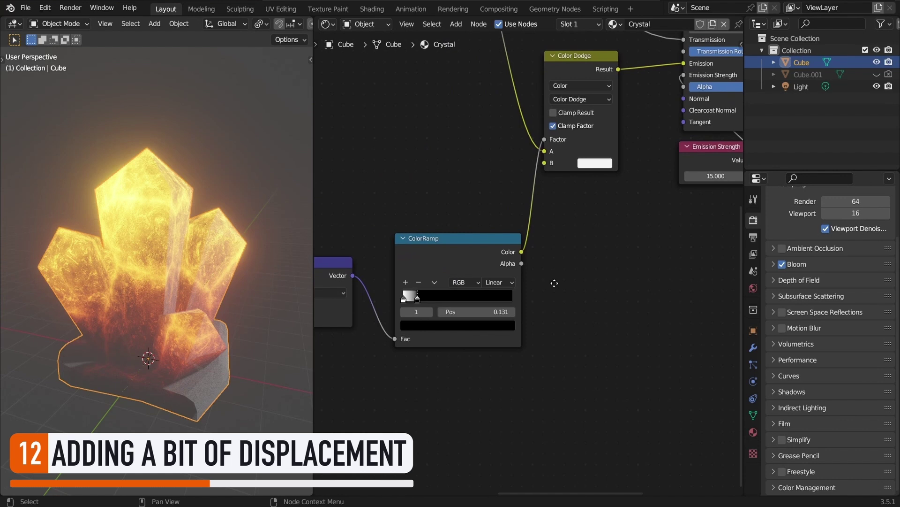
left_click(485, 257, "ctrl+shift")
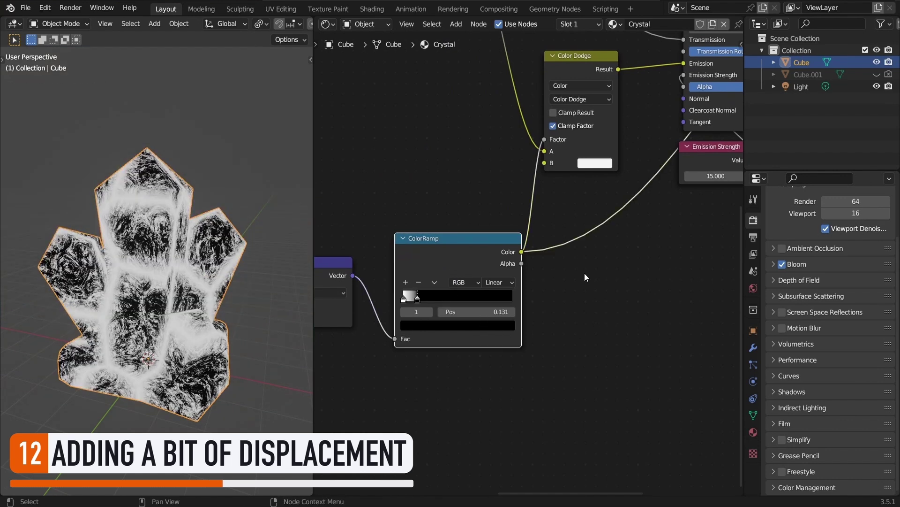
- Add a Displacement node below Emission Strength and feed the cracks ColorRamp's Color into its Height
middle_click_drag(585, 272, 475, 243)
left_click_drag(412, 235, 519, 251)
type("dis")
key("Return")
left_click(519, 251)
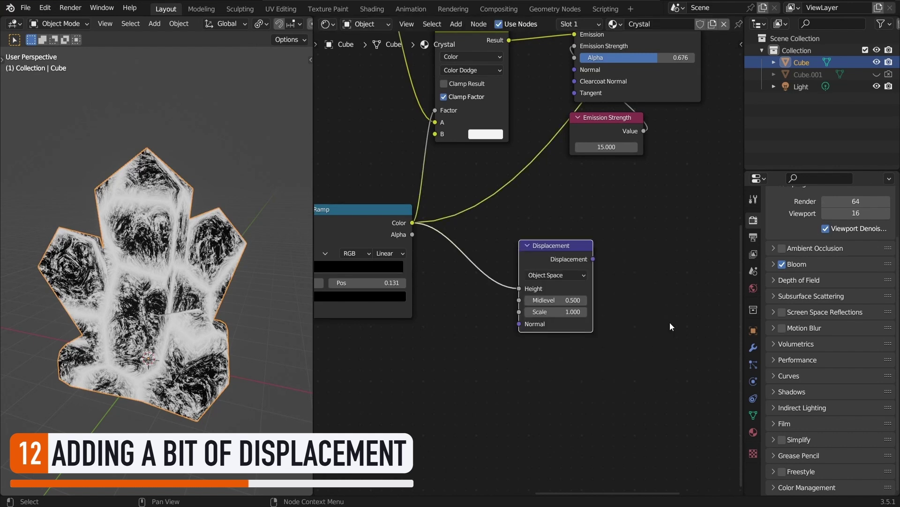
- Connect the Displacement node to the Material Output's Displacement and switch the surface preview back to the Principled BSDF
scroll(665, 253, "down", 2)
middle_click_drag(666, 171, 480, 311)
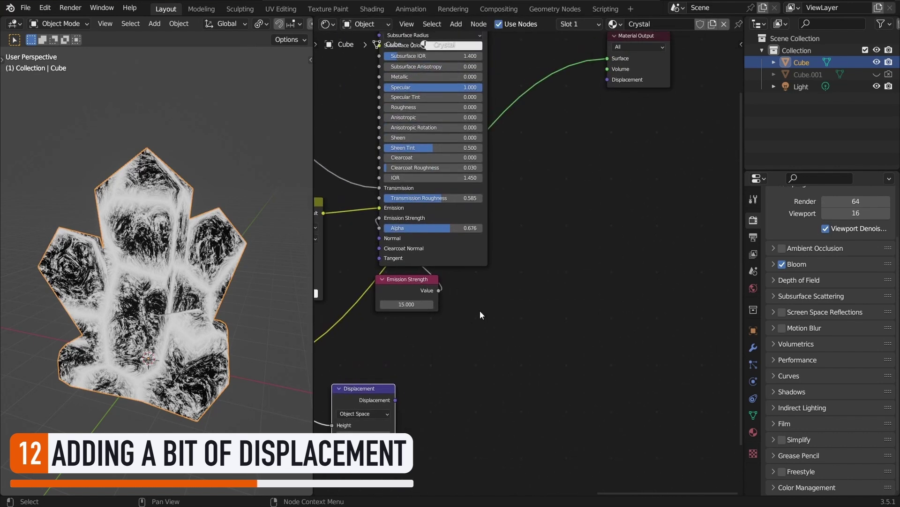
scroll(480, 310, "down", 1)
left_click_drag(404, 389, 601, 94)
left_click(475, 247)
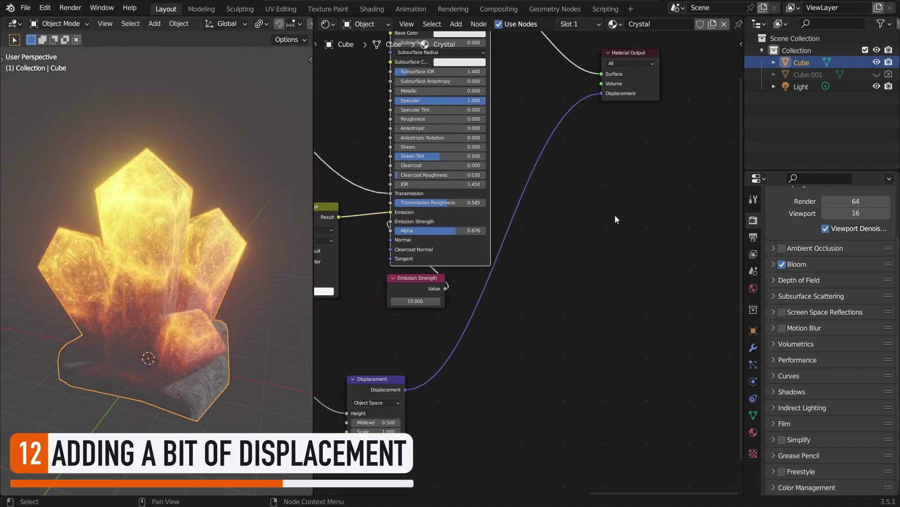
middle_click_drag(277, 363, 174, 349)
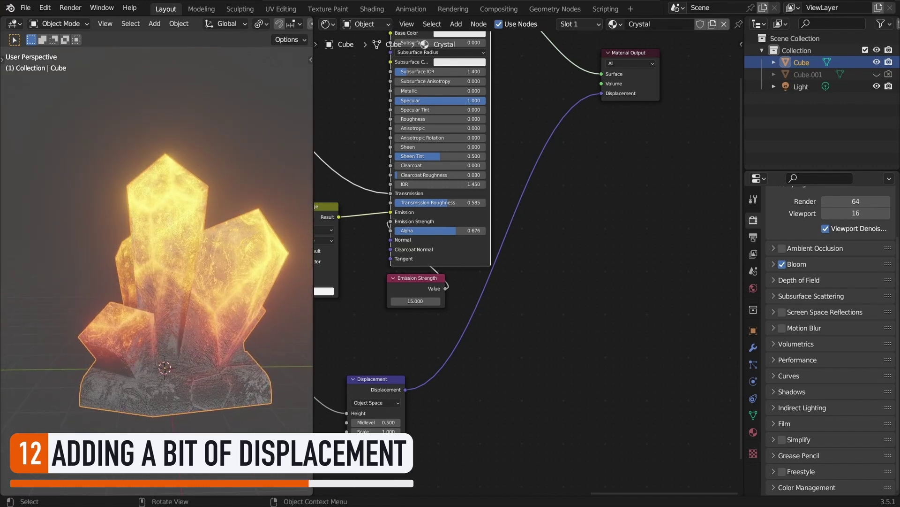
scroll(224, 392, "up", 6)
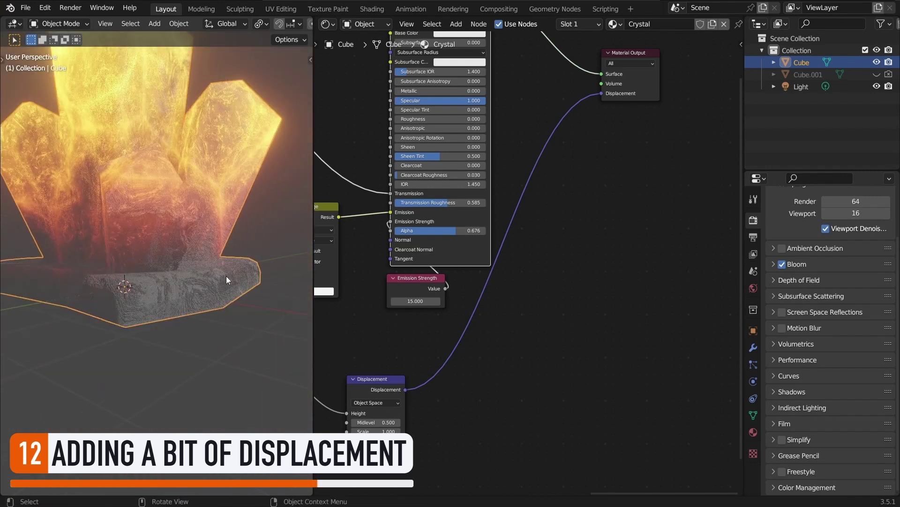
middle_click_drag(226, 276, 288, 261)
left_click(271, 322)
scroll(192, 289, "up", 1)
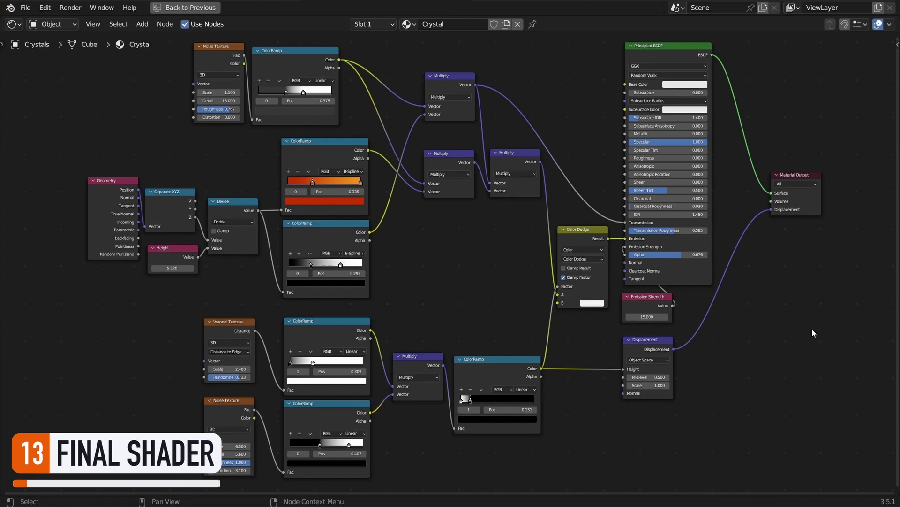
- Enclose the Geometry, Separate XYZ, Height and Divide nodes in a frame labelled "Vertex vertical ratio"
scroll(176, 247, "up", 6)
middle_click_drag(175, 247, 443, 237)
scroll(175, 247, "left", 1, "ctrl")
key("shift+a")
type("sf")
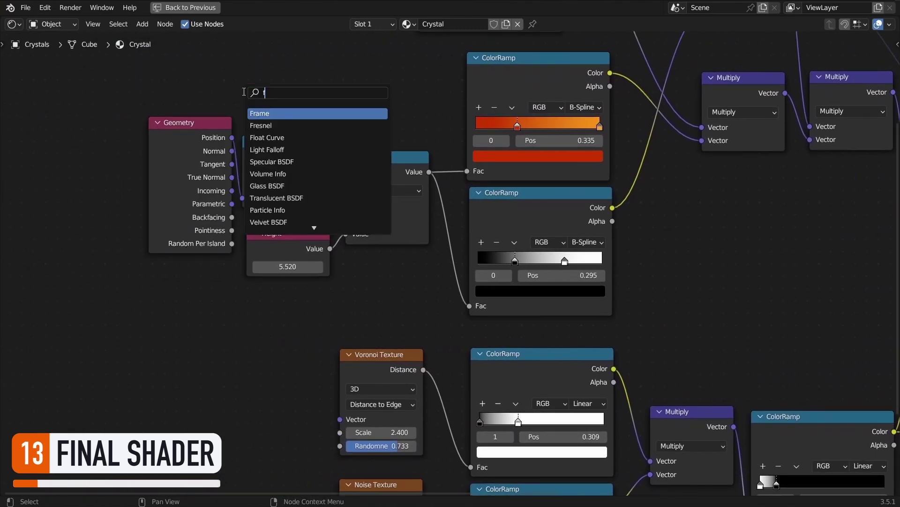
key("Return")
left_click(243, 91)
key("F2")
type("Vertex vertical ratio")
key("Return")
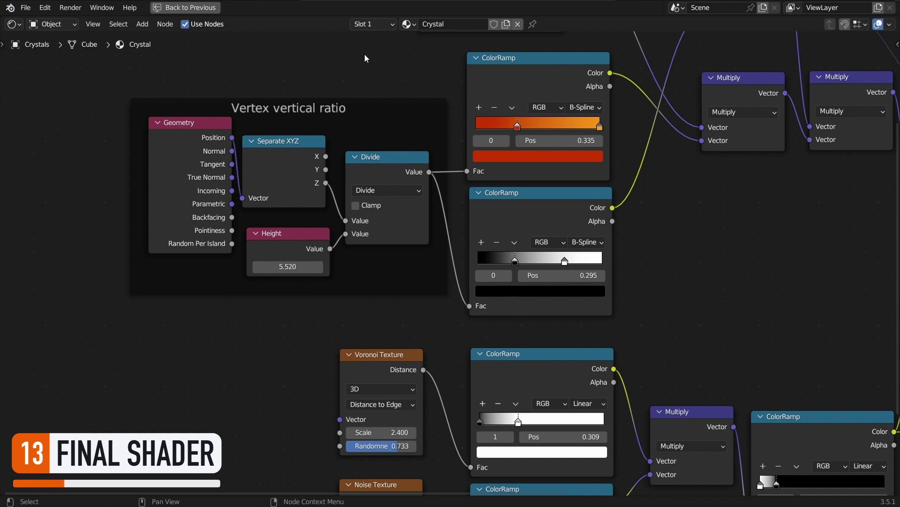
- Put the red-to-orange ColorRamp in a frame labelled "Crystal Color" and space it apart from the grayscale ColorRamp below
middle_click_drag(365, 58, 207, 129)
key("shift+a")
left_click(436, 96)
type("fr")
key("Return")
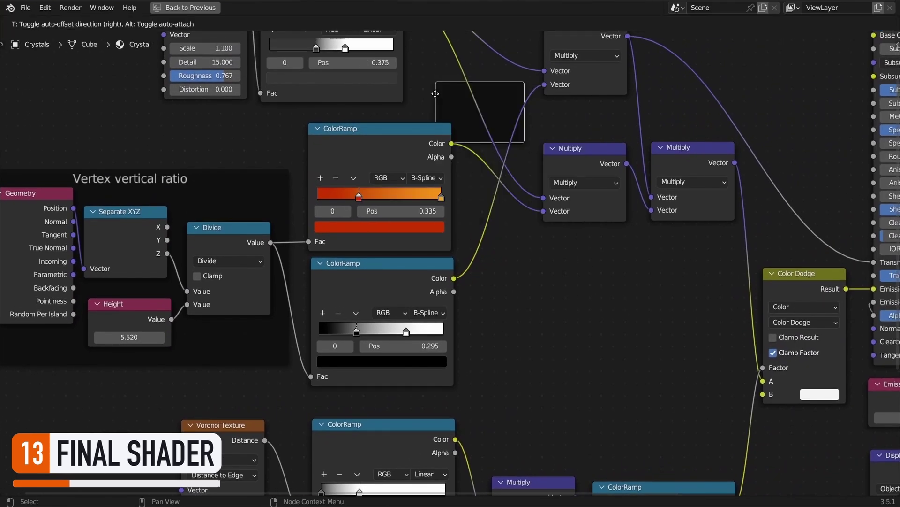
left_click(436, 94)
key("F2")
type("Crystal Color")
key("Return")
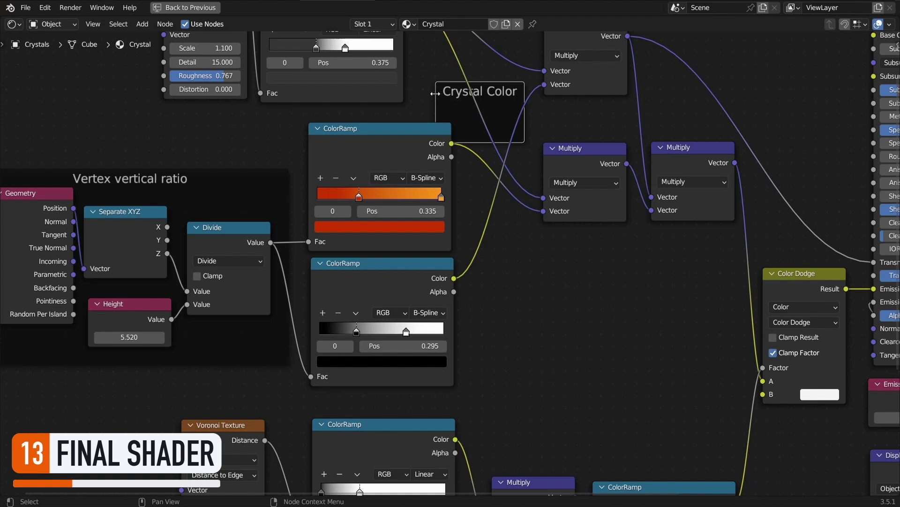
left_click_drag(486, 104, 393, 143)
left_click(392, 143)
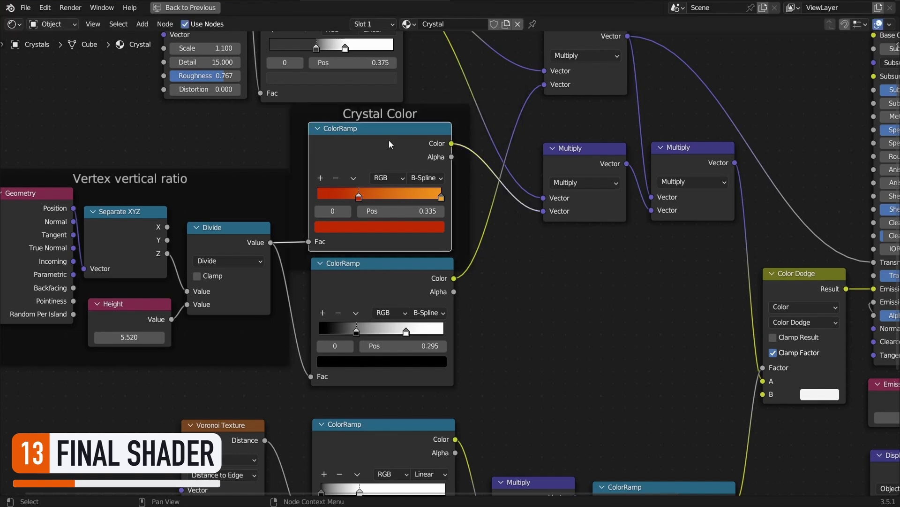
left_click(630, 319)
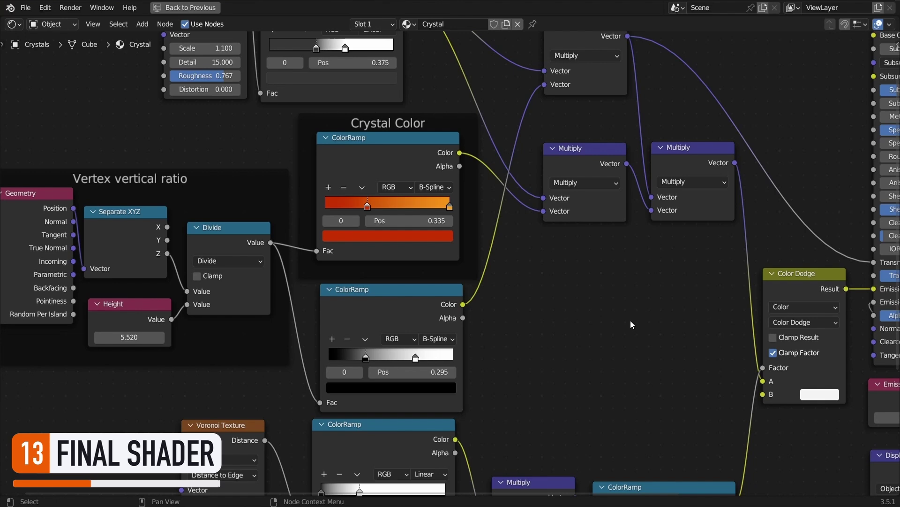
- Enclose the uppermost Noise Texture and its ColorRamp in a frame labelled "Base Surface Noise"
middle_click_drag(631, 320, 726, 478)
key("shift+a")
left_click(324, 97)
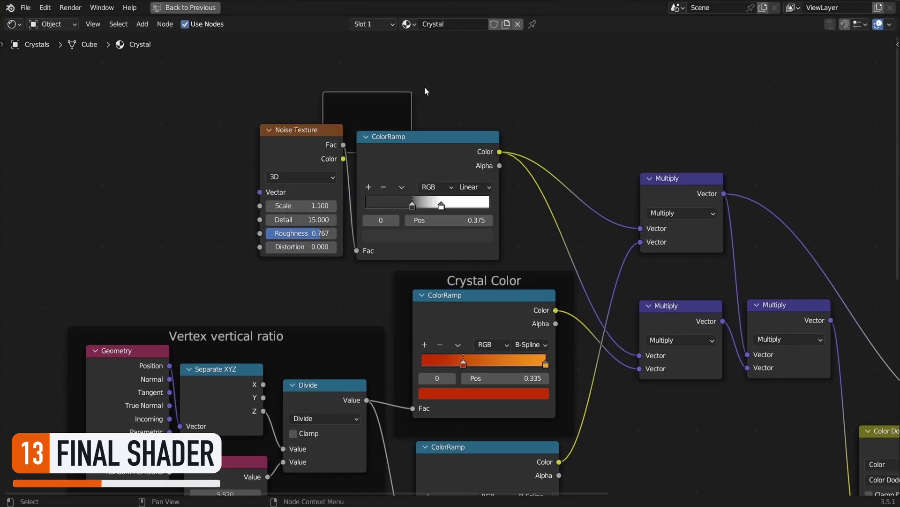
key("F2")
type("Base Surface Noise")
key("Return")
left_click(387, 141)
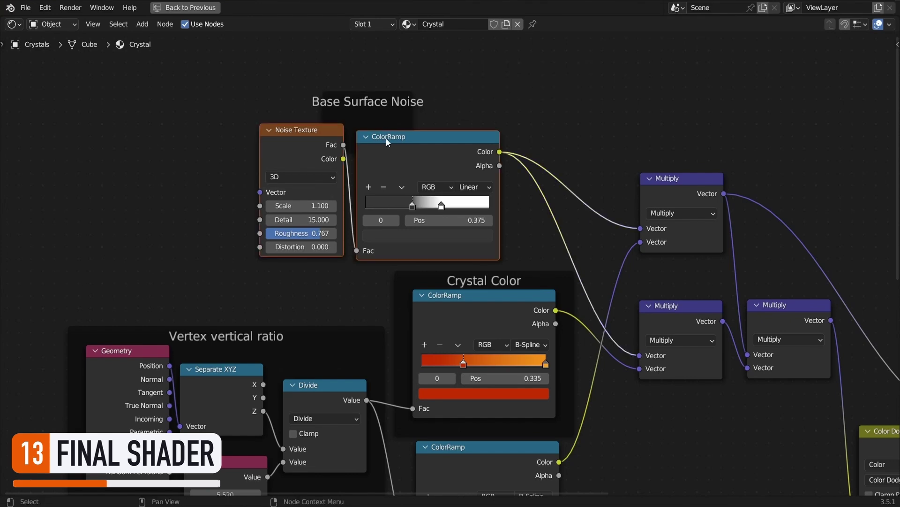
key("g")
left_click(388, 141)
- Move the Base Surface Noise frame vertically so it clears the Crystal Color frame
left_click(441, 119)
key("g")
key("y")
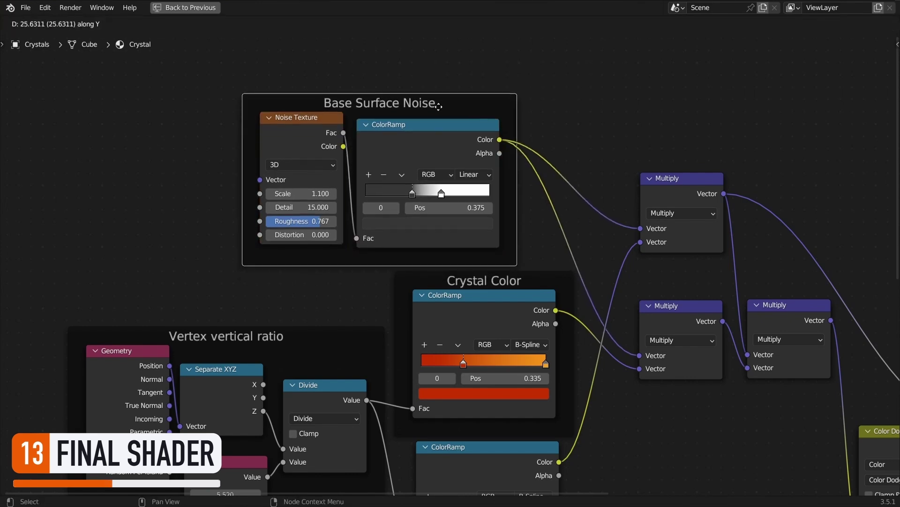
left_click(438, 107)
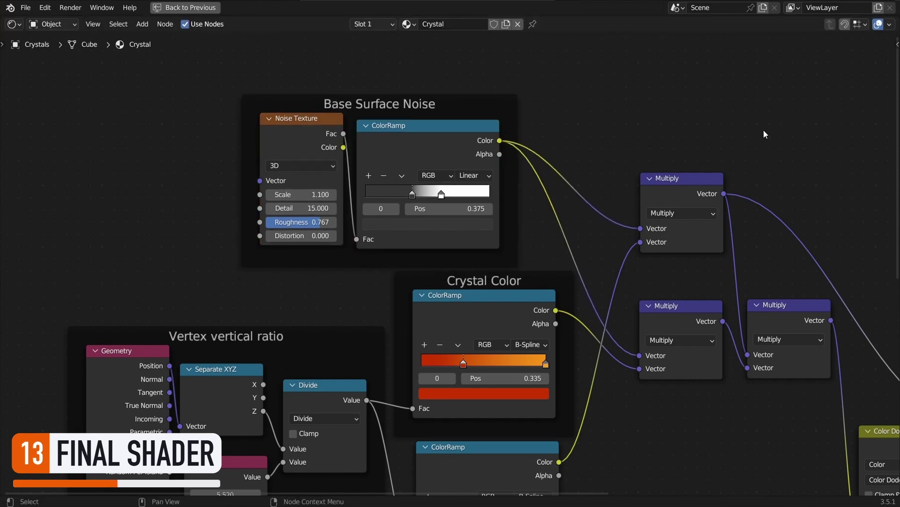
- Enclose the two Multiply nodes that feed Color Dodge in a frame labelled "Emission Mix"
middle_click_drag(763, 131, 501, 20)
key("shift+a")
left_click(425, 318)
type("fr")
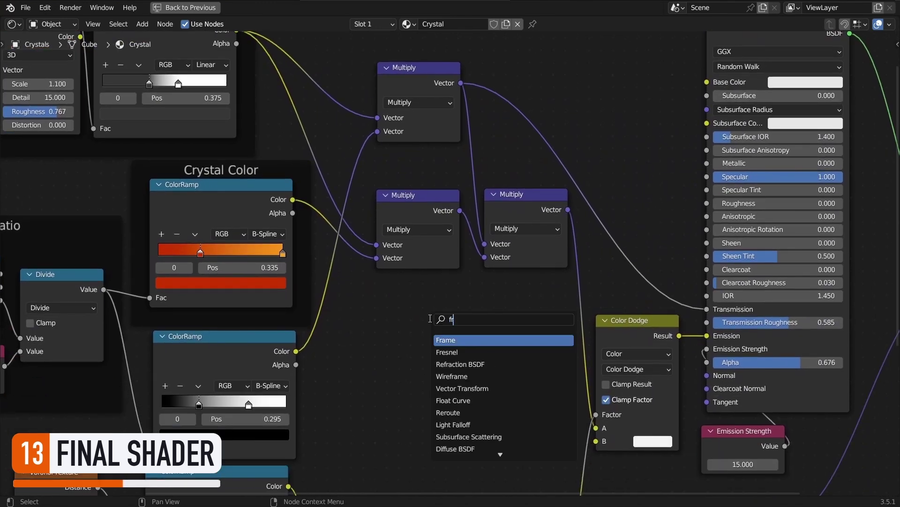
key("Return")
key("F2")
type("Emission Mix")
key("Return")
left_click_drag(416, 325, 502, 206)
key("ctrl+p")
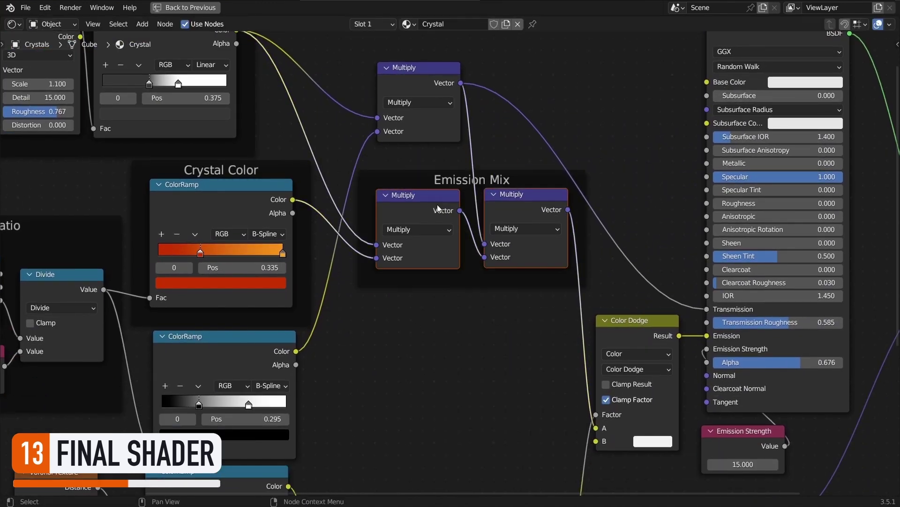
left_click(458, 306)
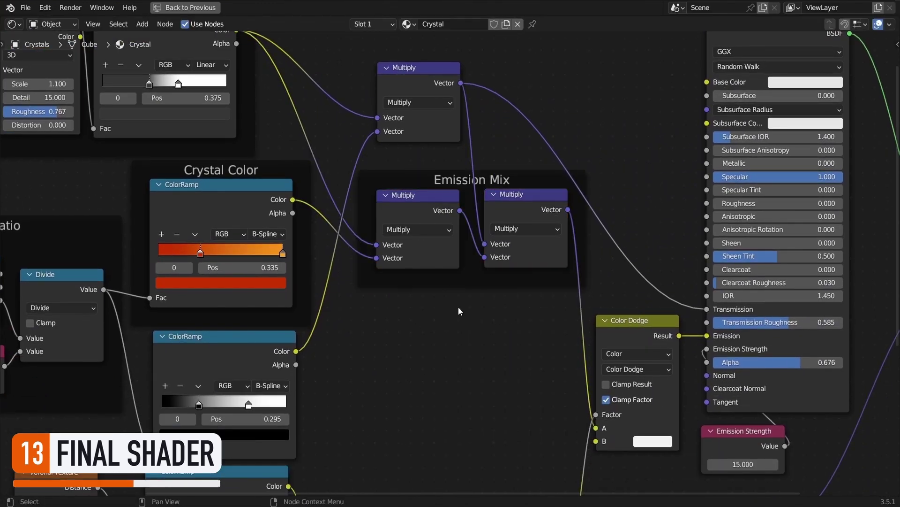
- Enclose the Multiply node that feeds Transmission in a frame labelled "Transmission Mix"
middle_click_drag(458, 311, 457, 372)
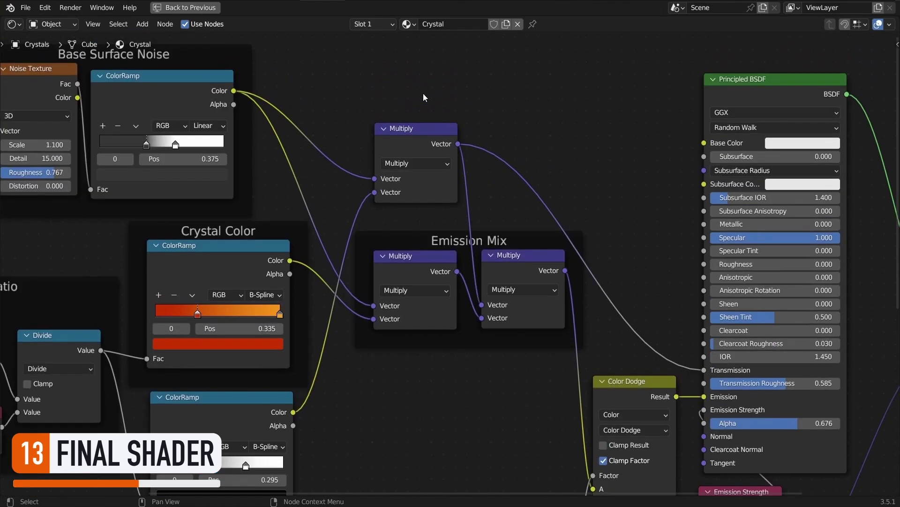
key("shift+a")
type("fra")
key("Return")
left_click(422, 136)
key("F2")
type("Transmission Mix")
key("Return")
key("ctrl+p")
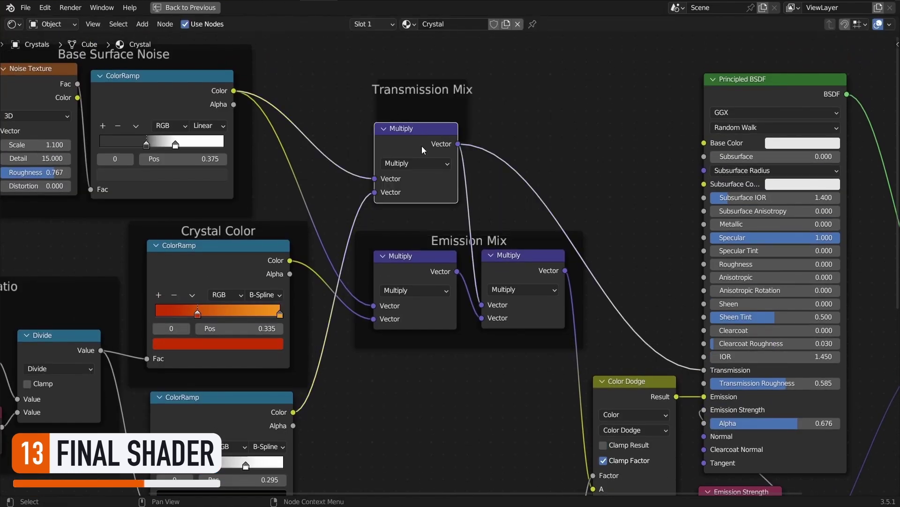
left_click(545, 128)
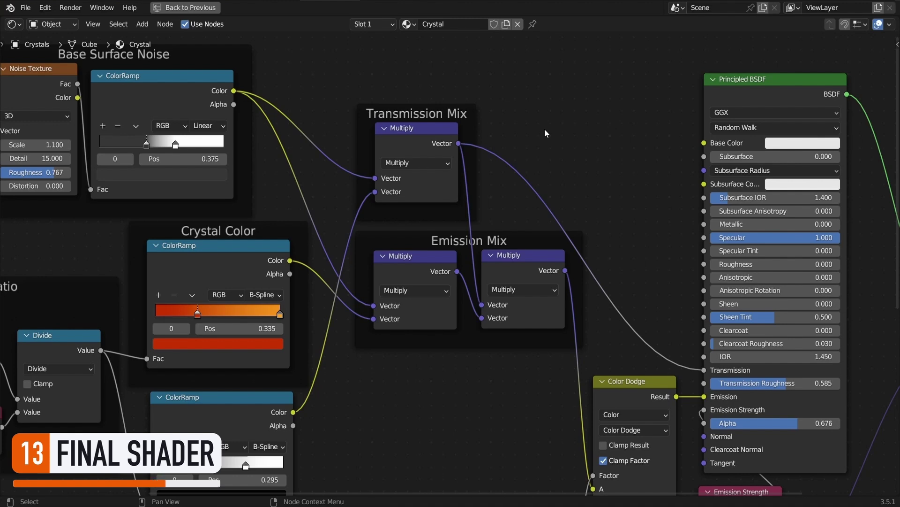
- Move the whole Voronoi and turbulence node group down, away from the grayscale gradient ColorRamp
scroll(544, 128, "down", 10)
scroll(545, 129, "left", 3)
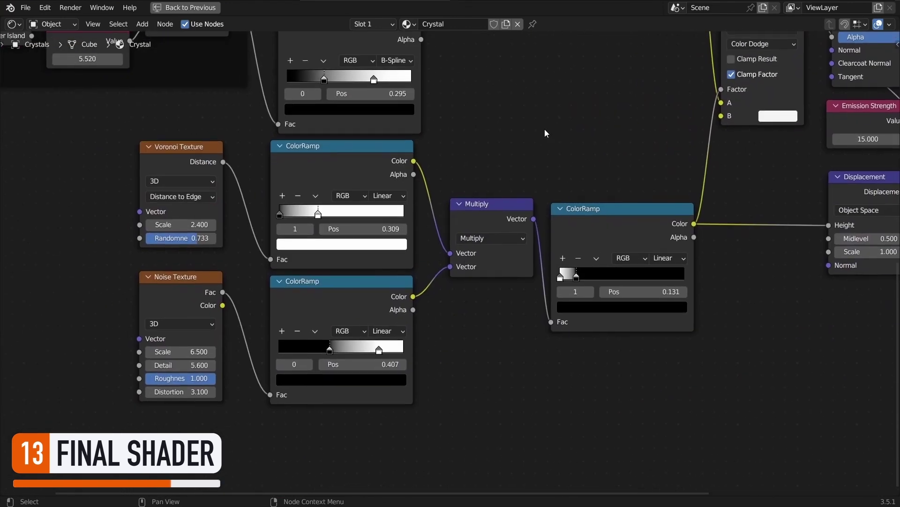
left_click_drag(86, 193, 617, 366)
key("g")
left_click(617, 390)
key("alt+a")
- Enclose the Voronoi and turbulence textures, their ColorRamps and Multiply in a frame labelled "Cracks & Turbulence"
key("shift+a")
key("l")
key("f")
left_click(443, 163)
key("F2")
type("Cr")
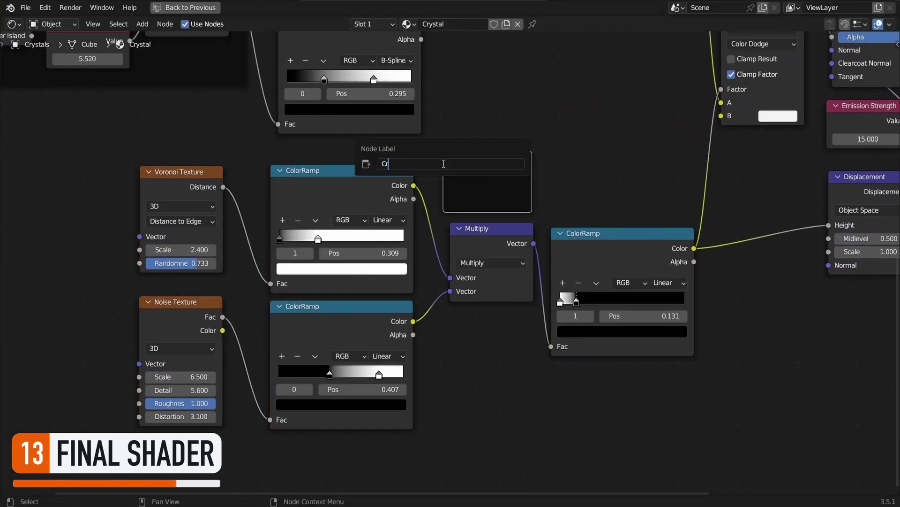
type("acks & Turbulence")
key("Return")
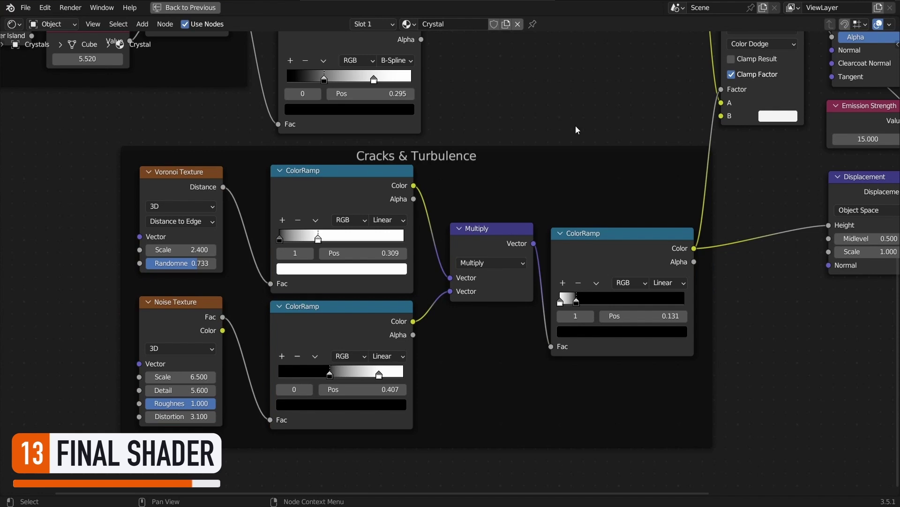
- Recolor the orange stop of the Crystal Color ColorRamp to pink, about hue 0.894 and saturation 0.73
middle_click_drag(575, 126, 219, 231)
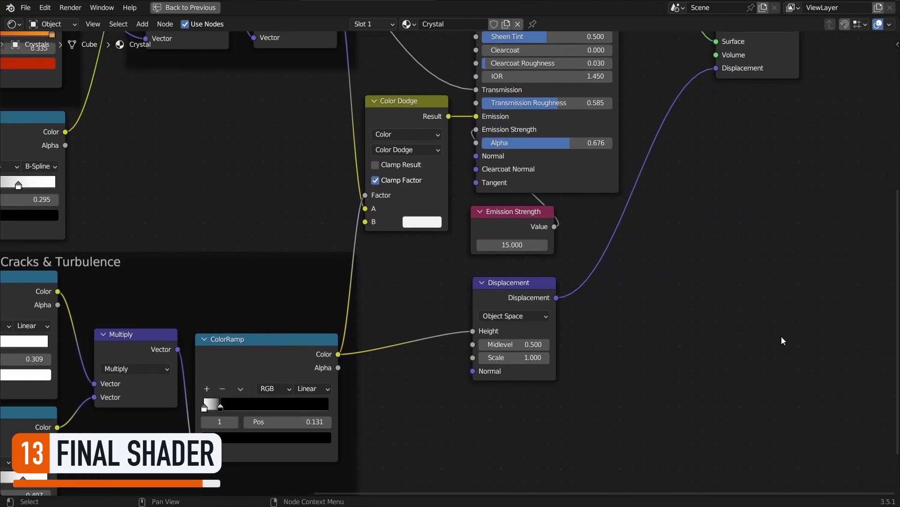
middle_click_drag(782, 336, 767, 392)
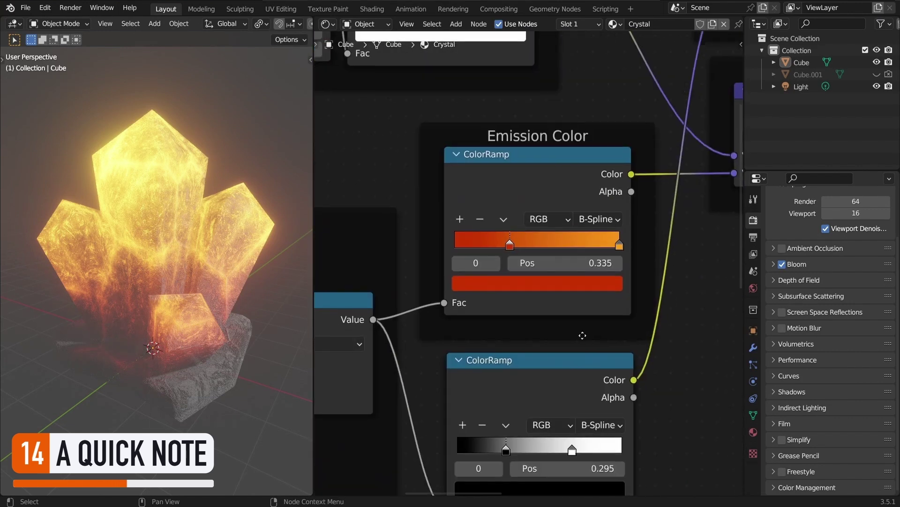
left_click(534, 285)
left_click(544, 161)
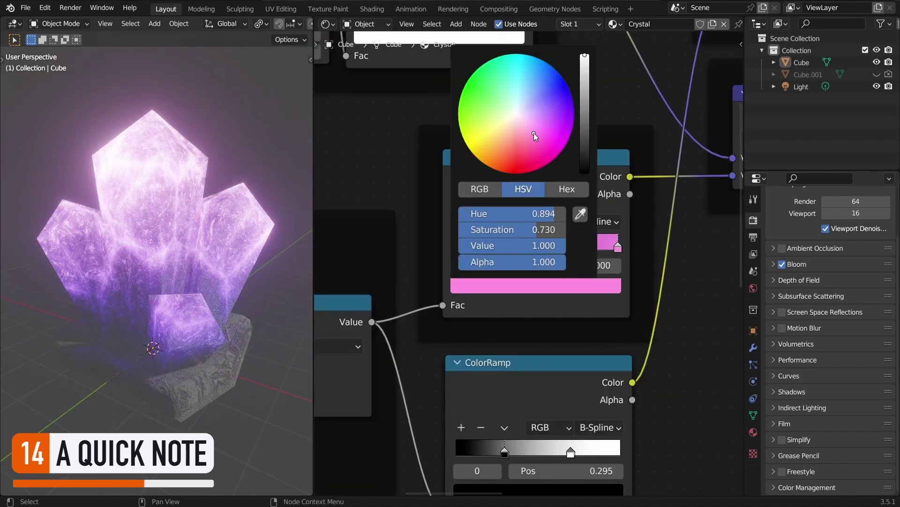